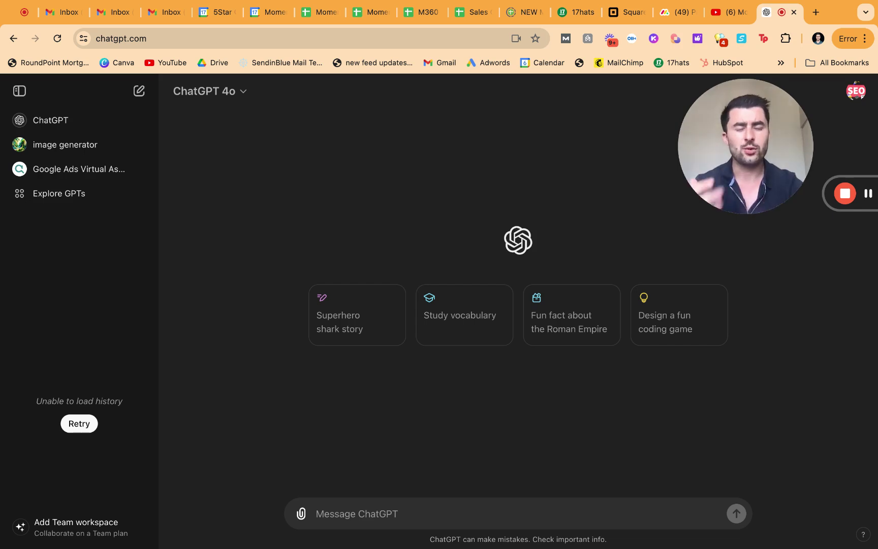
Begin the chat prompt with "write me a 750 word blog on how to get more leads from virtual tours"
{"action": "left_click", "coordinate": [358, 512]}
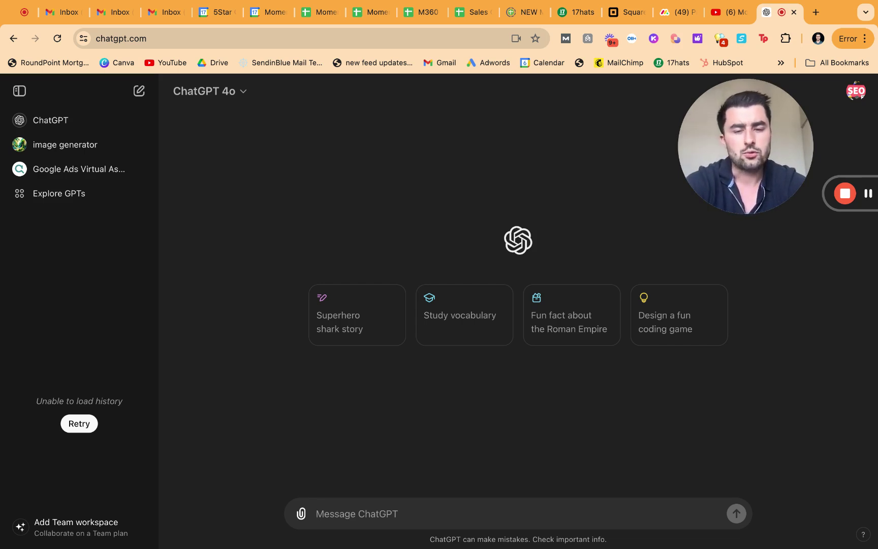
{"action": "type", "text": "writem a"}
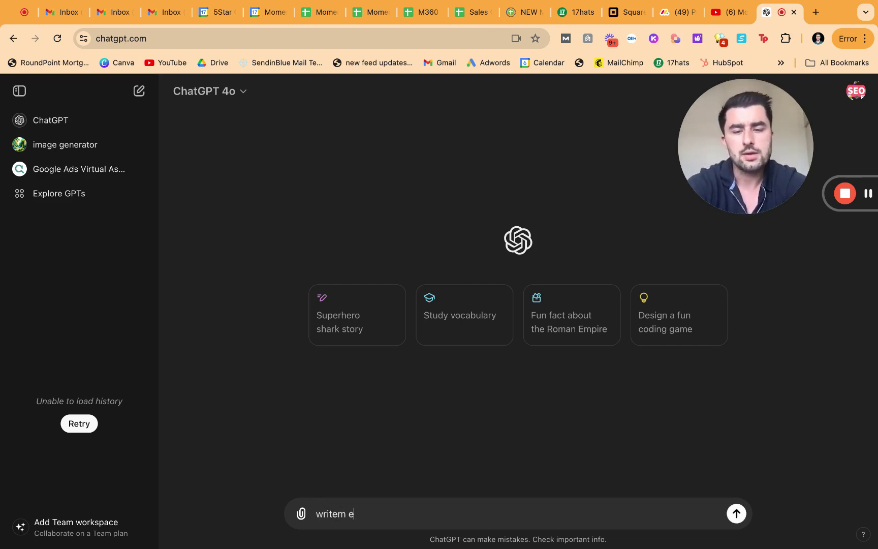
{"action": "key", "text": "BackSpace"}
{"action": "key", "text": "BackSpace"}
{"action": "key", "text": "BackSpace"}
{"action": "type", "text": "me a 7"}
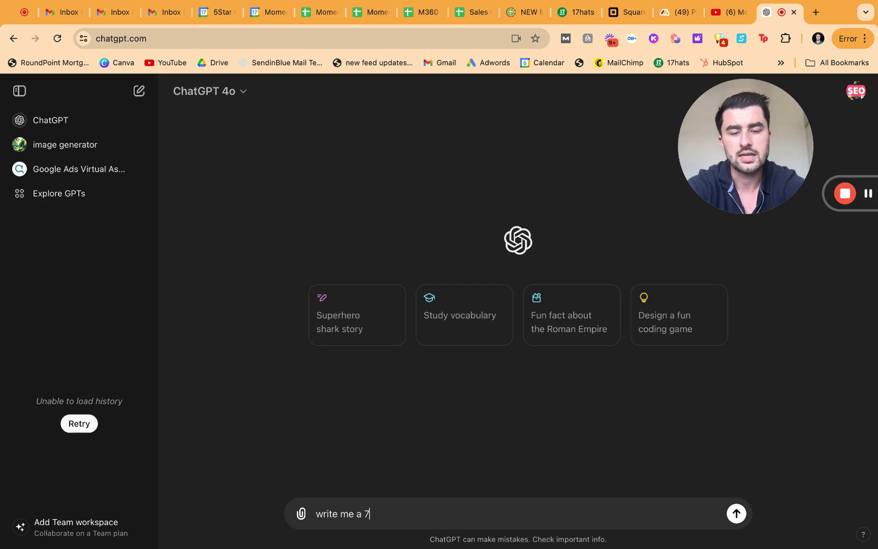
{"action": "type", "text": "50 word blog"}
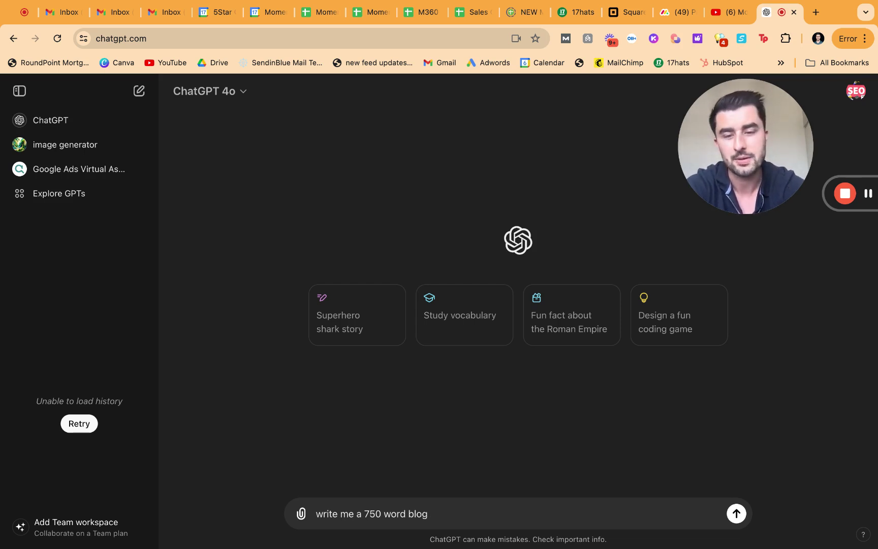
{"action": "type", "text": "on"}
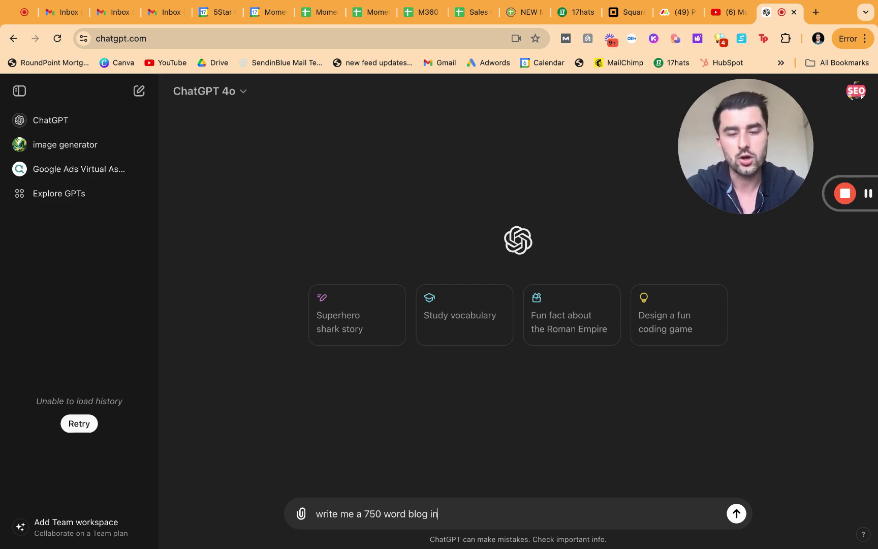
{"action": "key", "text": "BackSpace"}
{"action": "key", "text": "BackSpace"}
{"action": "type", "text": "on how to get "}
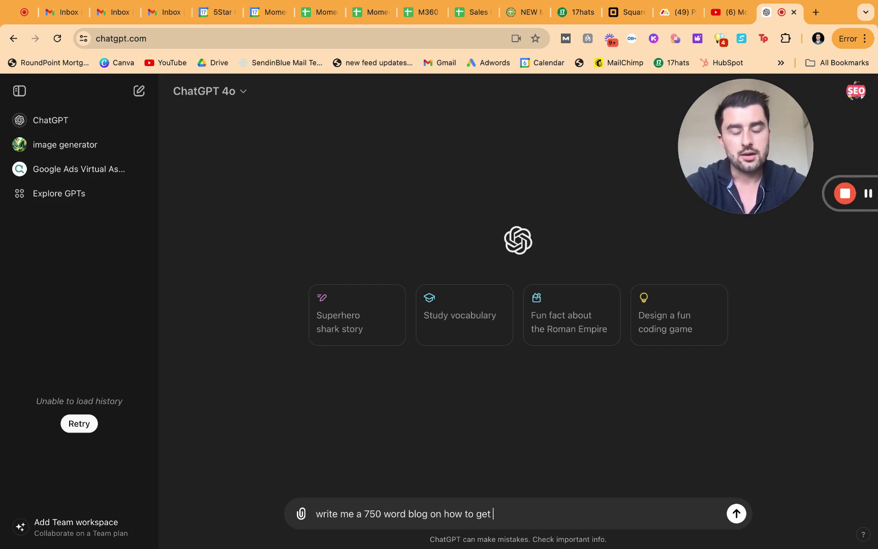
{"action": "type", "text": "more leads from virtual tours"}
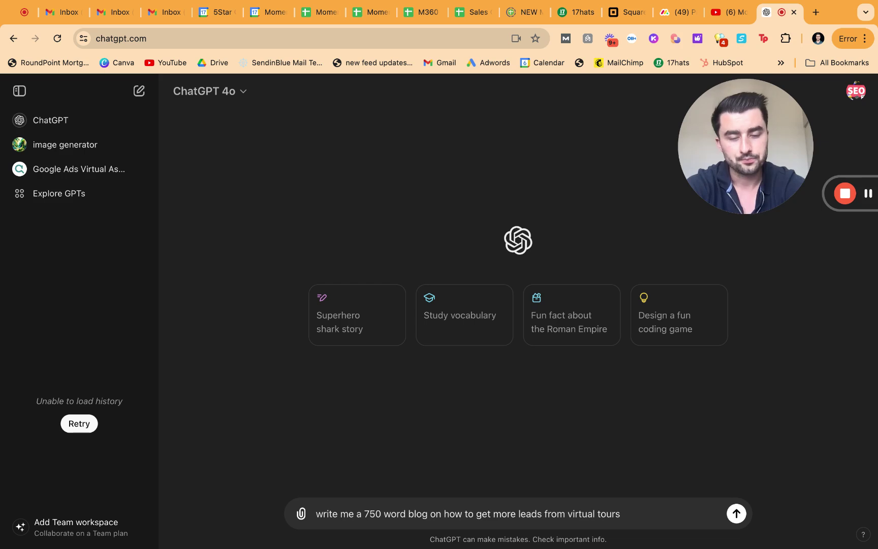
Add the sentence "Use 5 external websites to back up the claim" to the prompt
{"action": "key", "text": "BackSpace"}
{"action": "type", "text": ". Us"}
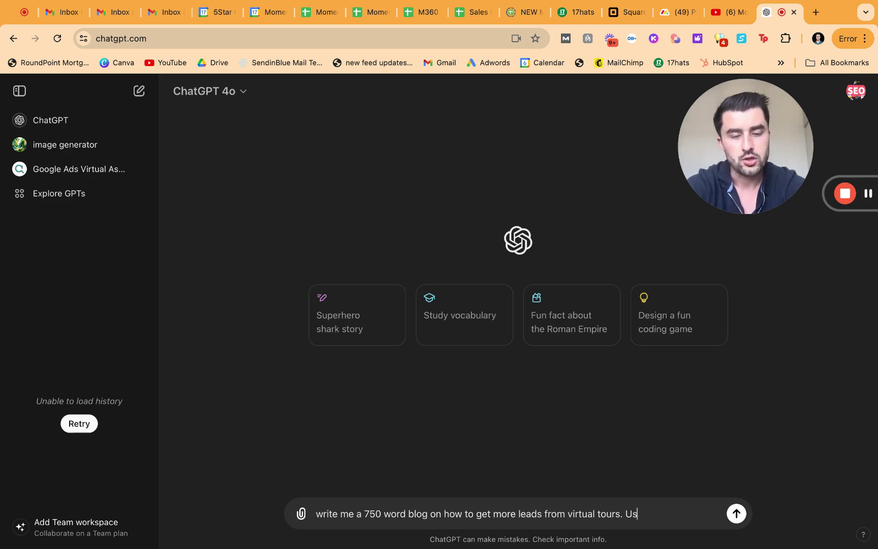
{"action": "type", "text": "e 5 "}
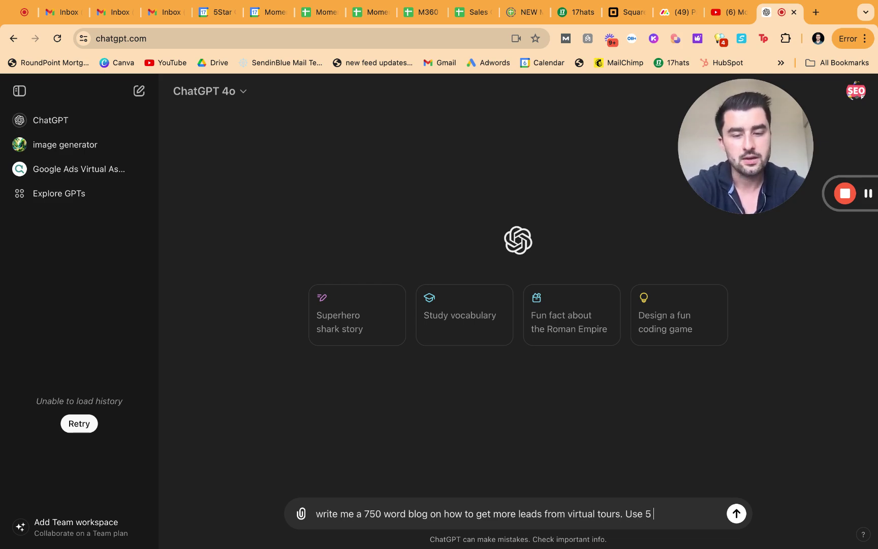
{"action": "type", "text": "external website"}
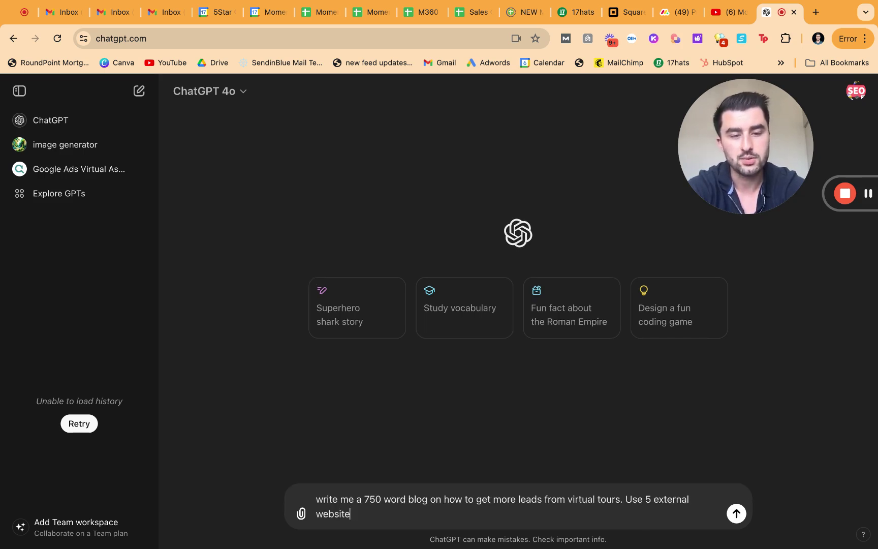
{"action": "type", "text": "s to bakc u"}
{"action": "key", "text": "BackSpace"}
{"action": "key", "text": "BackSpace"}
{"action": "key", "text": "BackSpace"}
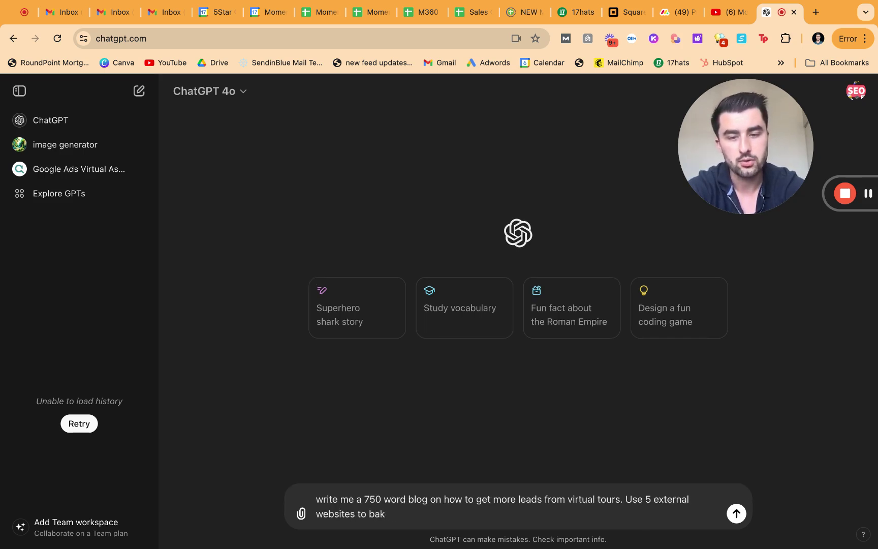
{"action": "key", "text": "BackSpace"}
{"action": "type", "text": "ck up the claim"}
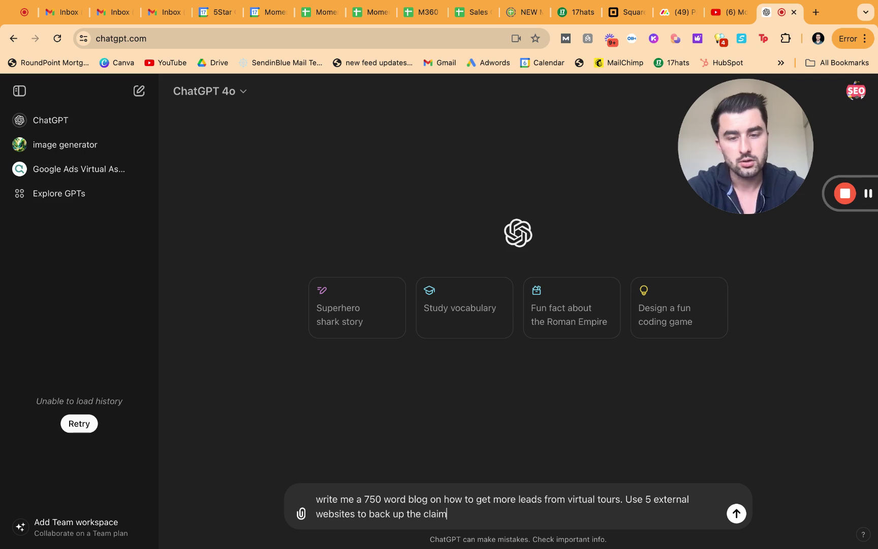
Extend the prompt with ", as well as provide real word stats to back up the claim as well." and send it
{"action": "type", "text": ", and"}
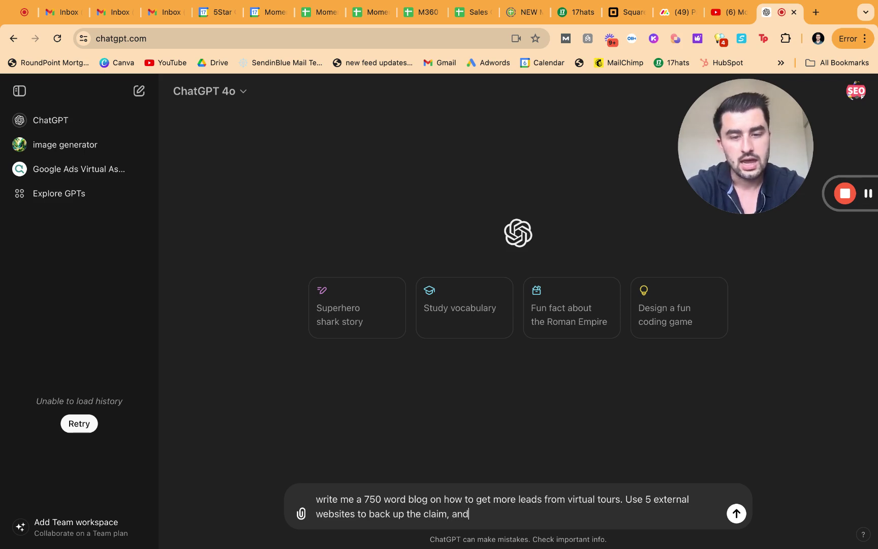
{"action": "key", "text": "BackSpace"}
{"action": "key", "text": "BackSpace"}
{"action": "type", "text": "s well as pro"}
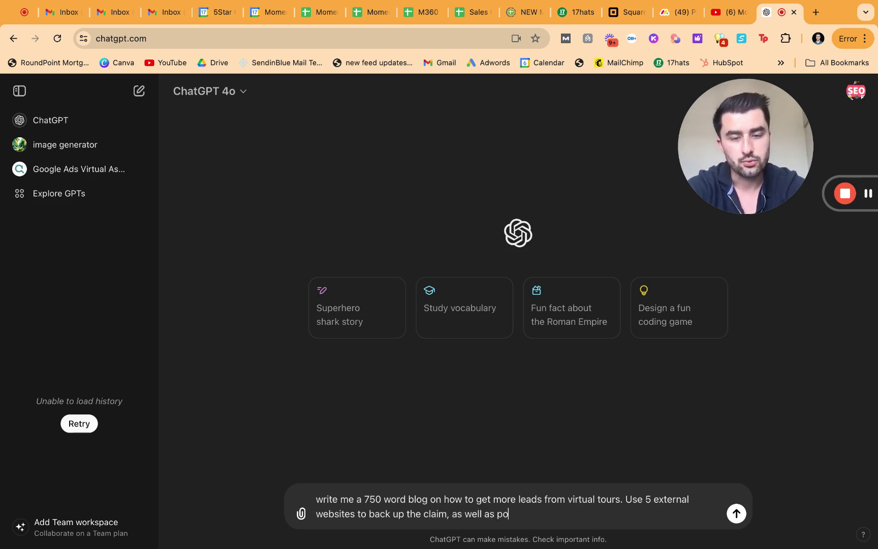
{"action": "type", "text": "vide real"}
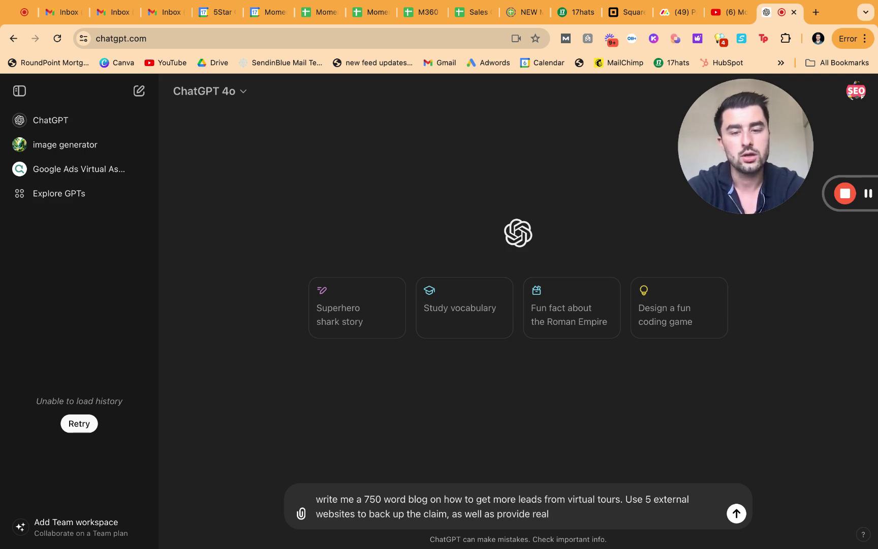
{"action": "type", "text": " word stat"}
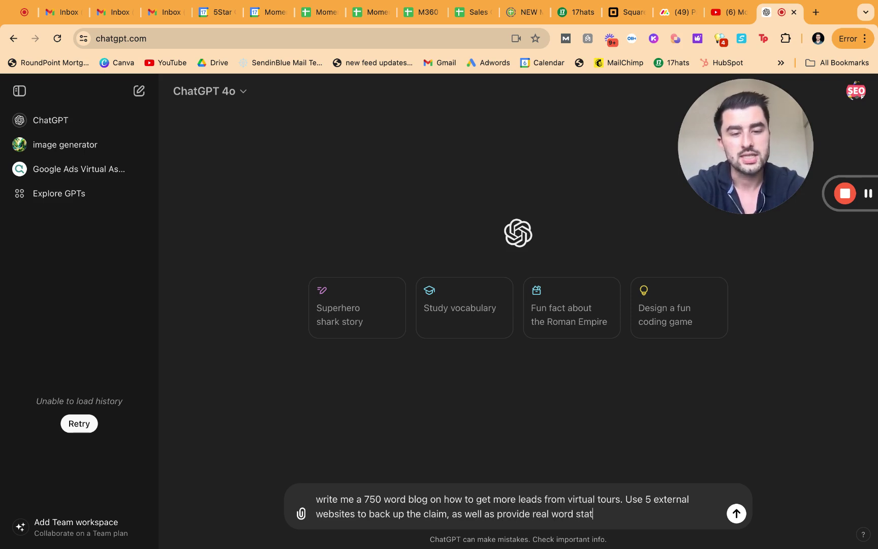
{"action": "type", "text": "s to back u"}
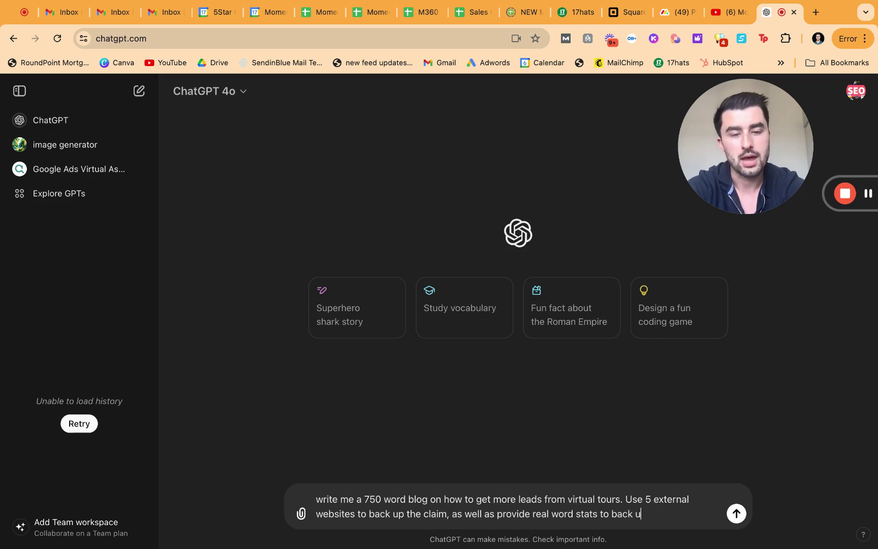
{"action": "type", "text": "p the claim as well."}
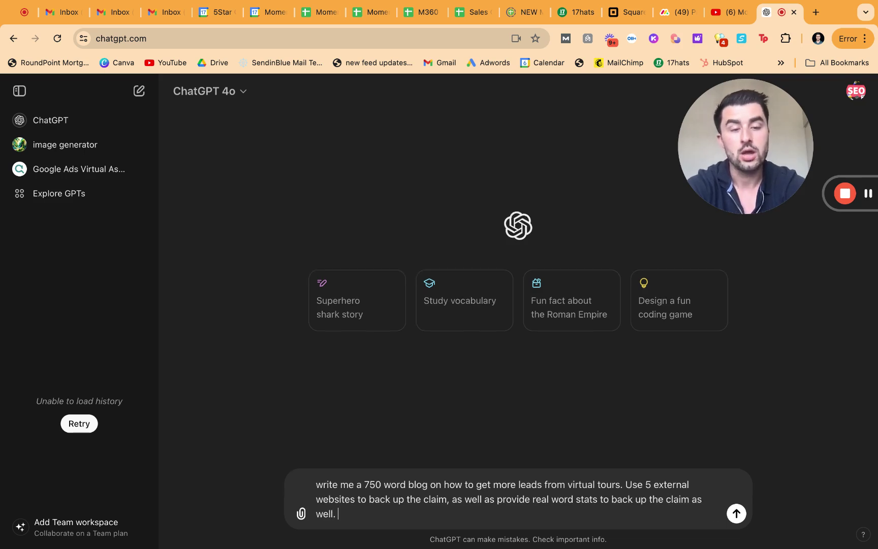
{"action": "key", "text": "Return"}
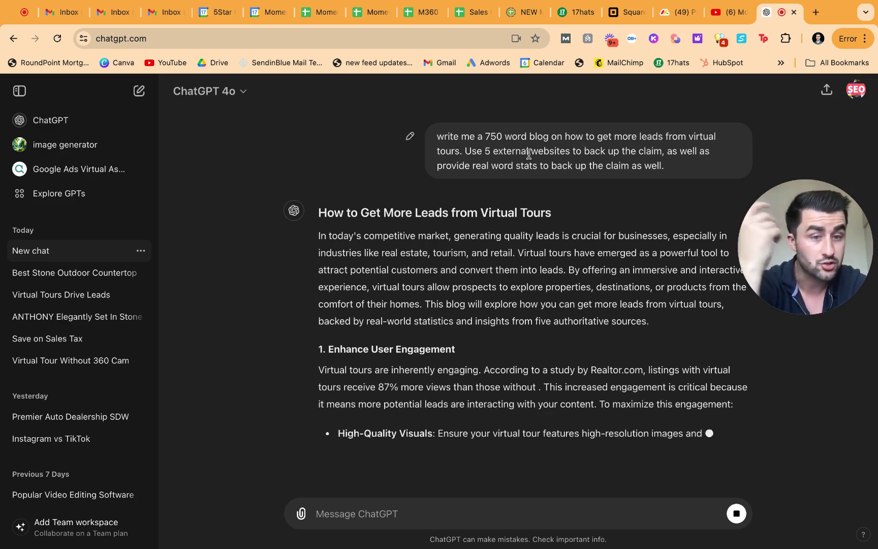
Read the generated blog's introduction and its sections on user engagement and SEO rankings against the prompt's requirements
{"action": "scroll", "coordinate": [549, 155], "scroll_direction": "down", "scroll_amount": 3}
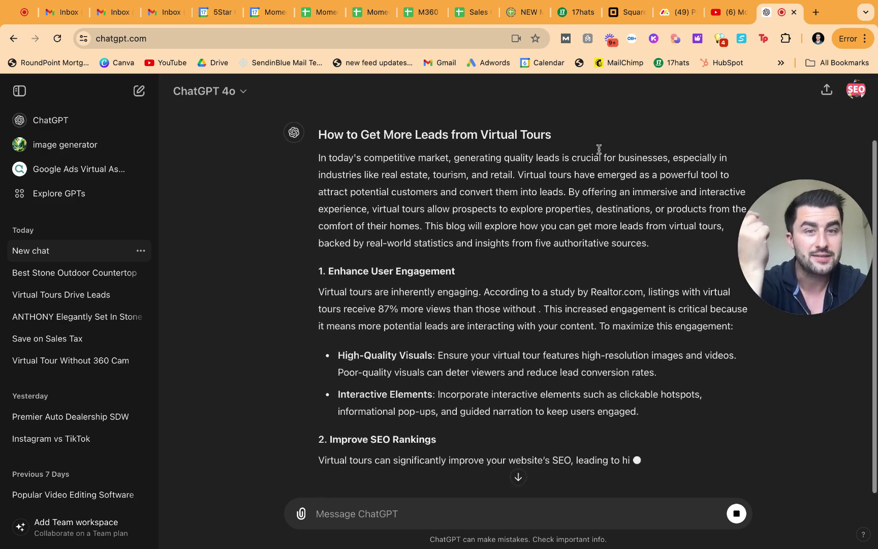
{"action": "scroll", "coordinate": [599, 148], "scroll_direction": "up", "scroll_amount": 3}
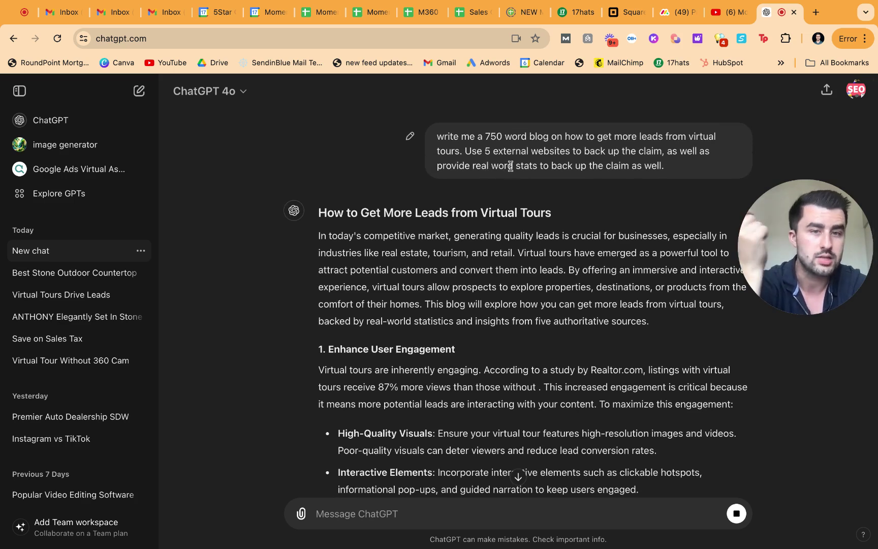
{"action": "scroll", "coordinate": [567, 228], "scroll_direction": "down", "scroll_amount": 5}
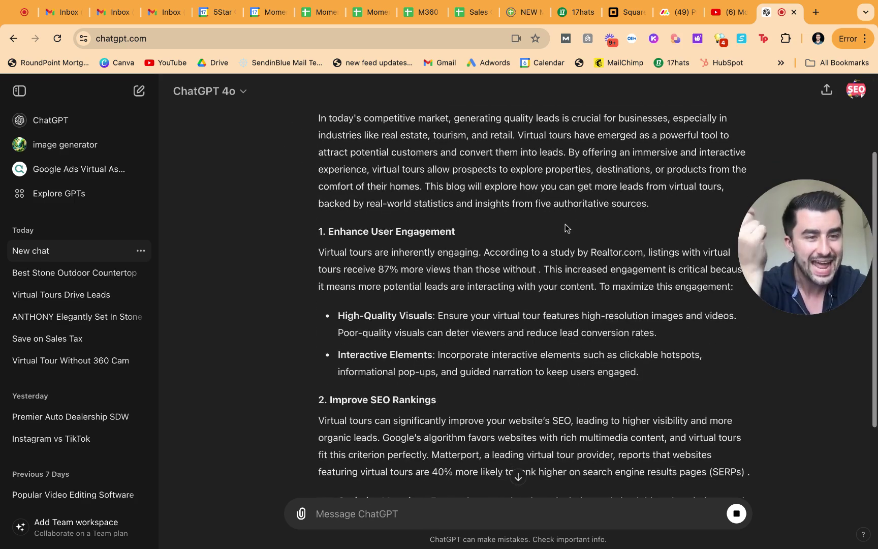
{"action": "scroll", "coordinate": [567, 227], "scroll_direction": "down", "scroll_amount": 8}
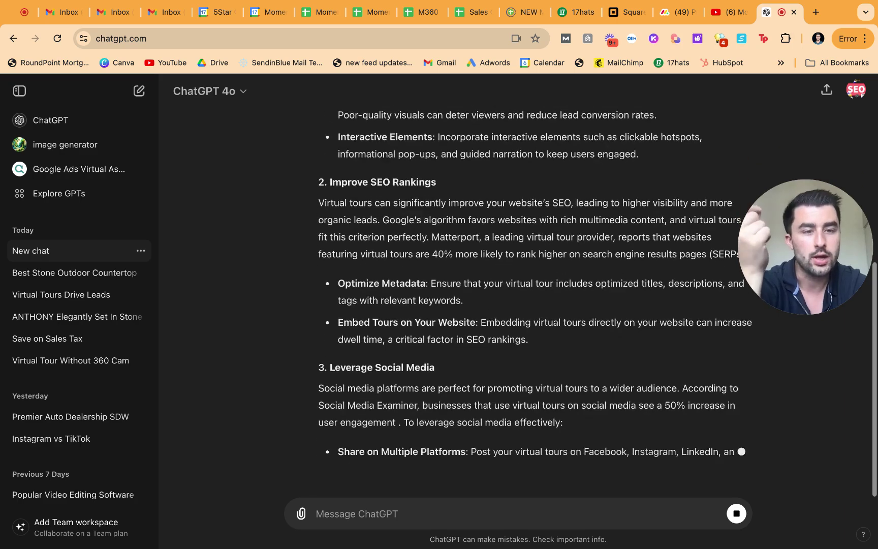
{"action": "scroll", "coordinate": [533, 305], "scroll_direction": "up", "scroll_amount": 7}
{"action": "scroll", "coordinate": [533, 305], "scroll_direction": "down", "scroll_amount": 2}
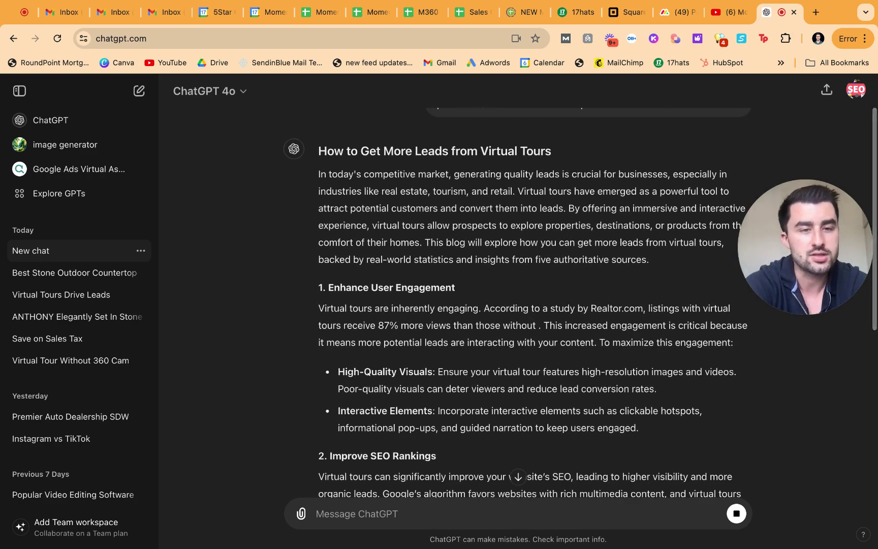
{"action": "scroll", "coordinate": [608, 278], "scroll_direction": "down", "scroll_amount": 1}
{"action": "scroll", "coordinate": [611, 281], "scroll_direction": "down", "scroll_amount": 4}
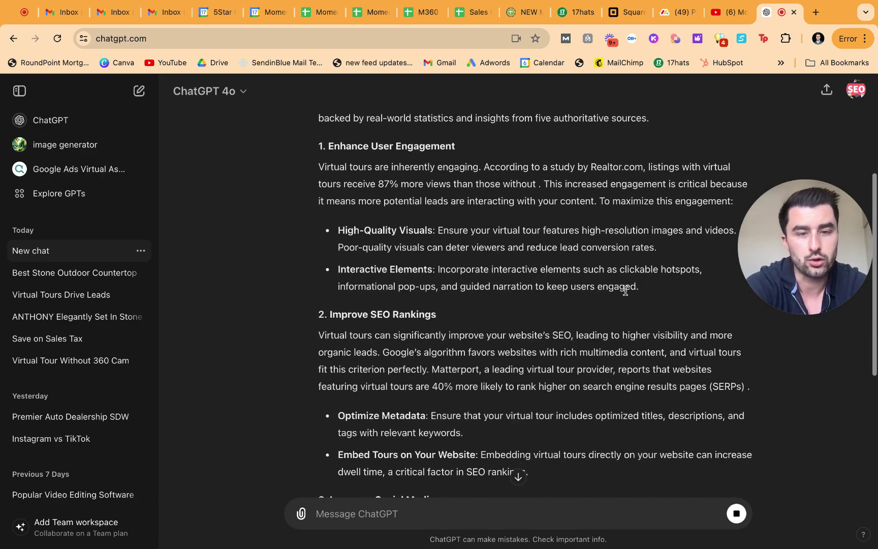
{"action": "scroll", "coordinate": [625, 290], "scroll_direction": "down", "scroll_amount": 1}
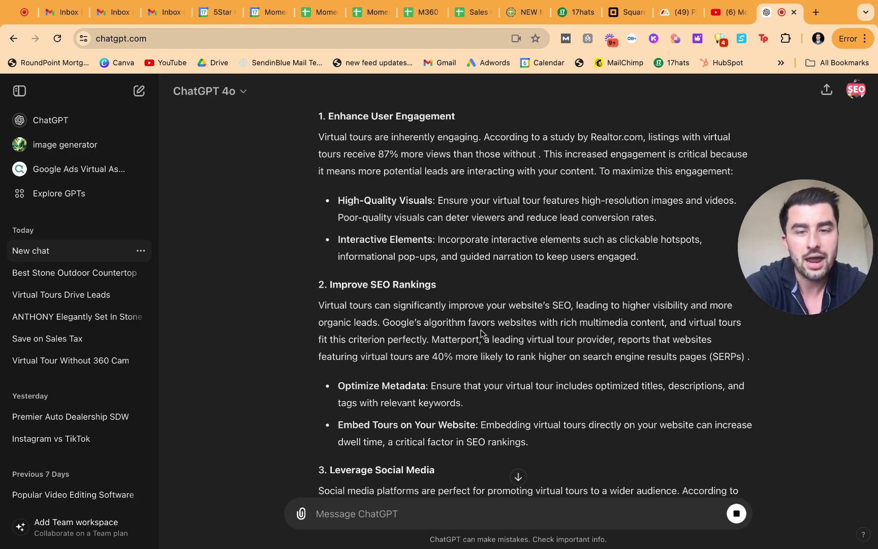
Review the blog's remaining sections from social media to the conclusion, including the cited sources and the reference list
{"action": "scroll", "coordinate": [480, 330], "scroll_direction": "down", "scroll_amount": 6}
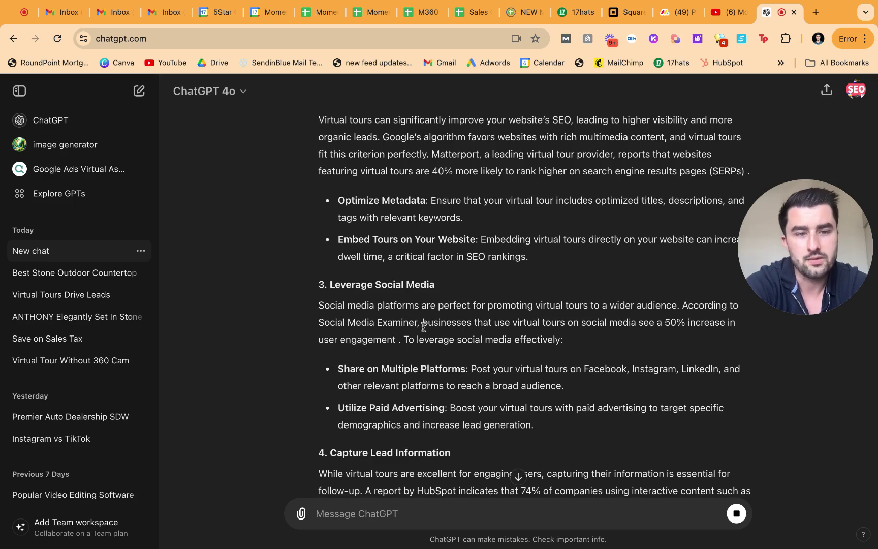
{"action": "left_click_drag", "start_coordinate": [417, 323], "coordinate": [319, 118]}
{"action": "scroll", "coordinate": [460, 340], "scroll_direction": "down", "scroll_amount": 4}
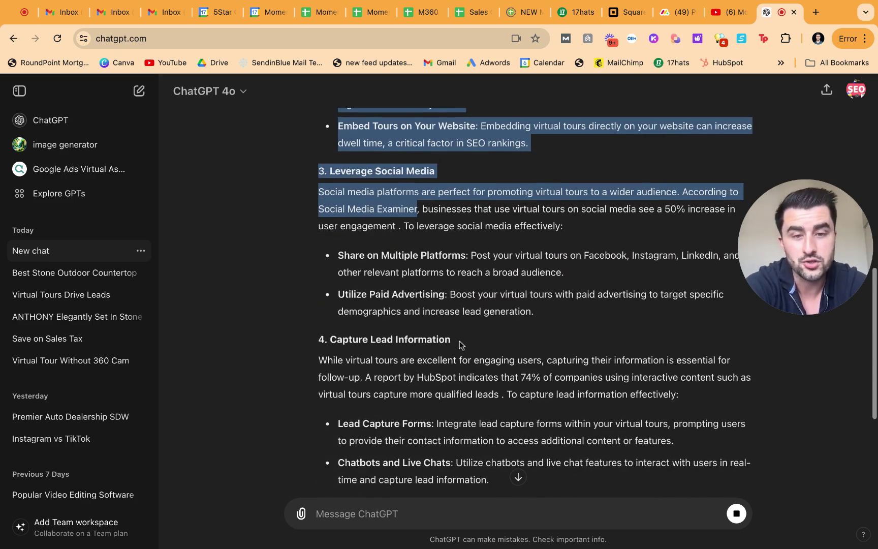
{"action": "left_click", "coordinate": [452, 375]}
{"action": "scroll", "coordinate": [452, 376], "scroll_direction": "down", "scroll_amount": 4}
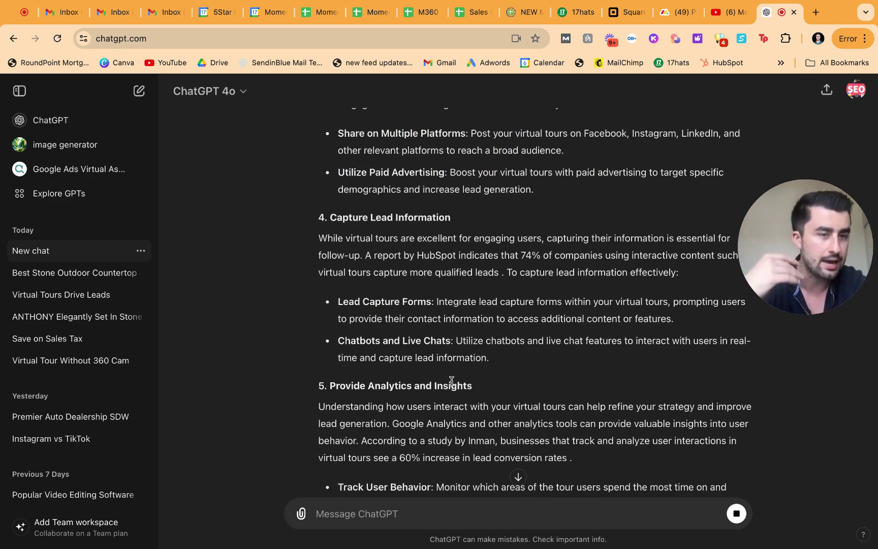
{"action": "mouse_move", "coordinate": [791, 233]}
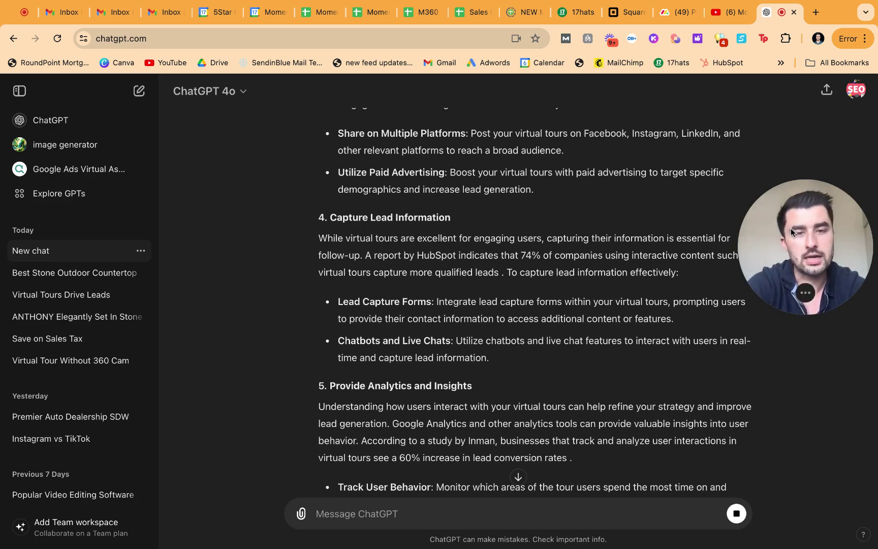
{"action": "left_click_drag", "start_coordinate": [791, 232], "coordinate": [791, 148]}
{"action": "scroll", "coordinate": [613, 298], "scroll_direction": "down", "scroll_amount": 5}
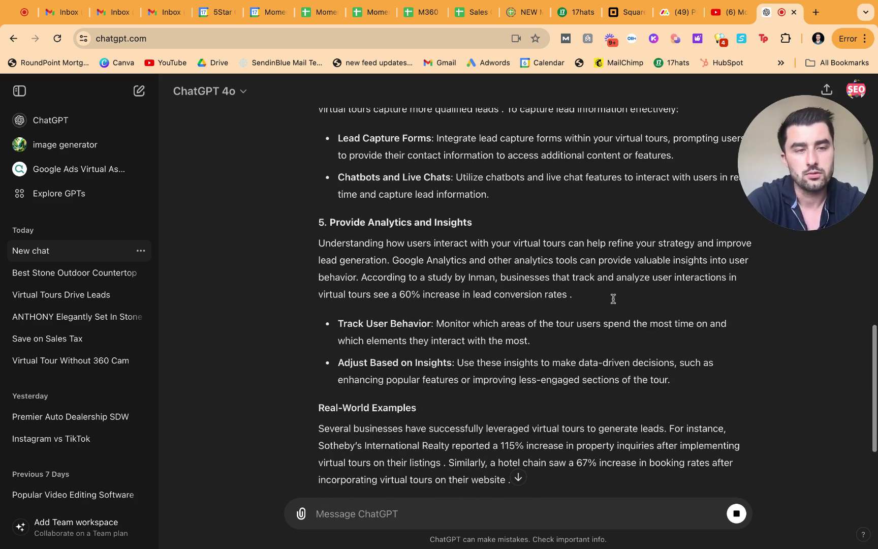
{"action": "scroll", "coordinate": [613, 298], "scroll_direction": "down", "scroll_amount": 10}
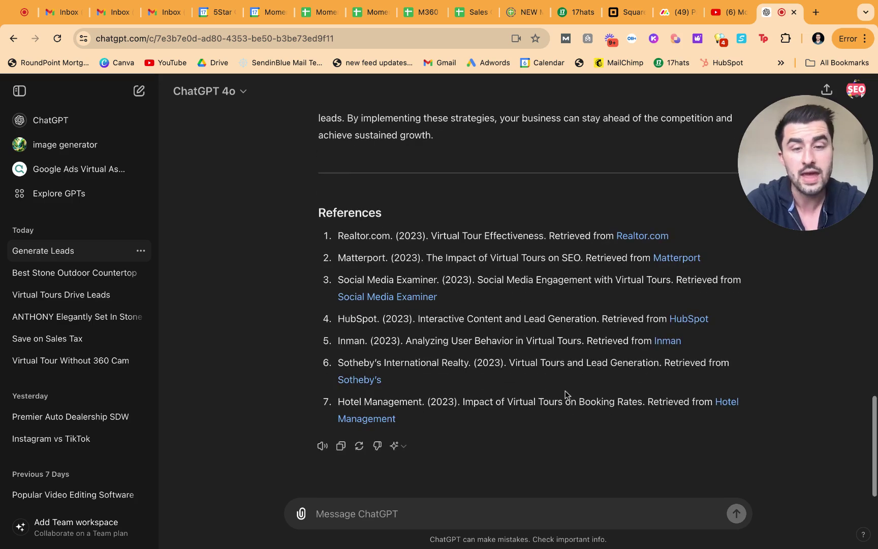
{"action": "scroll", "coordinate": [567, 394], "scroll_direction": "up", "scroll_amount": 5}
{"action": "scroll", "coordinate": [566, 395], "scroll_direction": "up", "scroll_amount": 2}
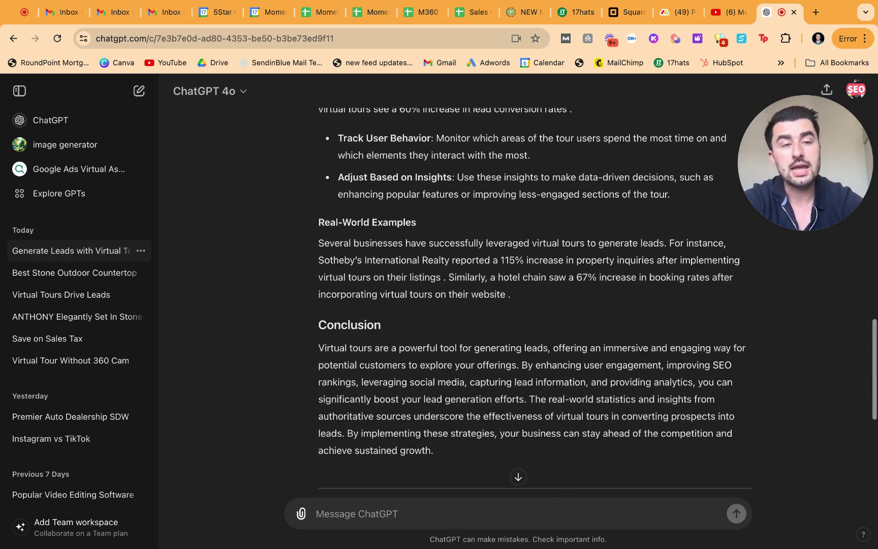
{"action": "scroll", "coordinate": [533, 284], "scroll_direction": "down", "scroll_amount": 6}
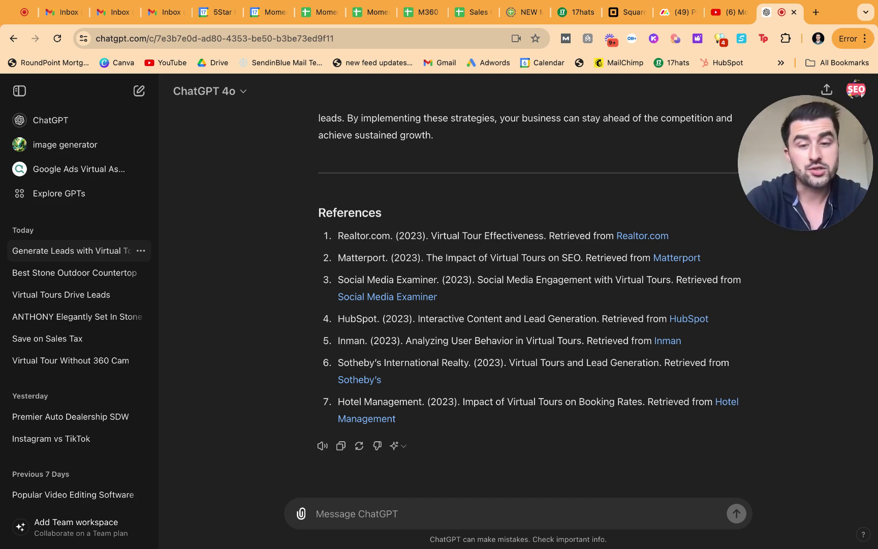
Begin a follow-up prompt with "from the references, I need you to pull one image"
{"action": "left_click", "coordinate": [394, 515]}
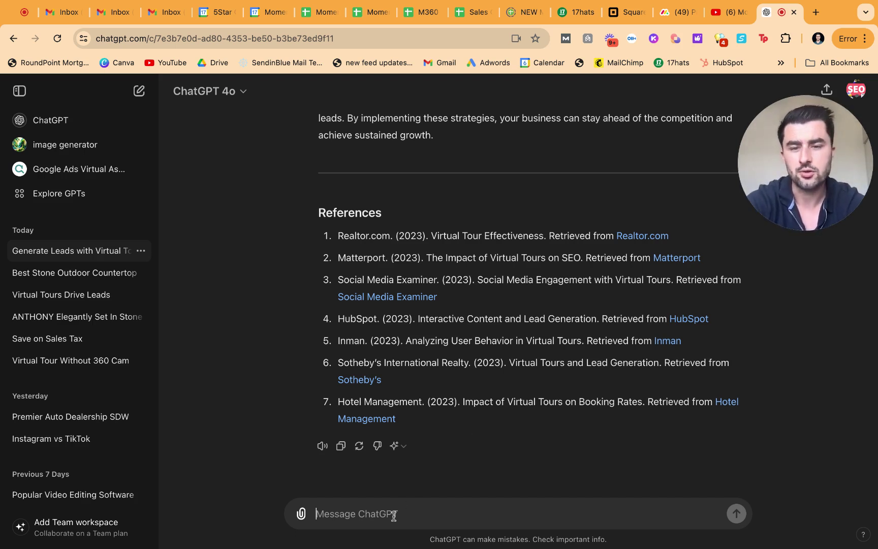
{"action": "type", "text": "from the ref"}
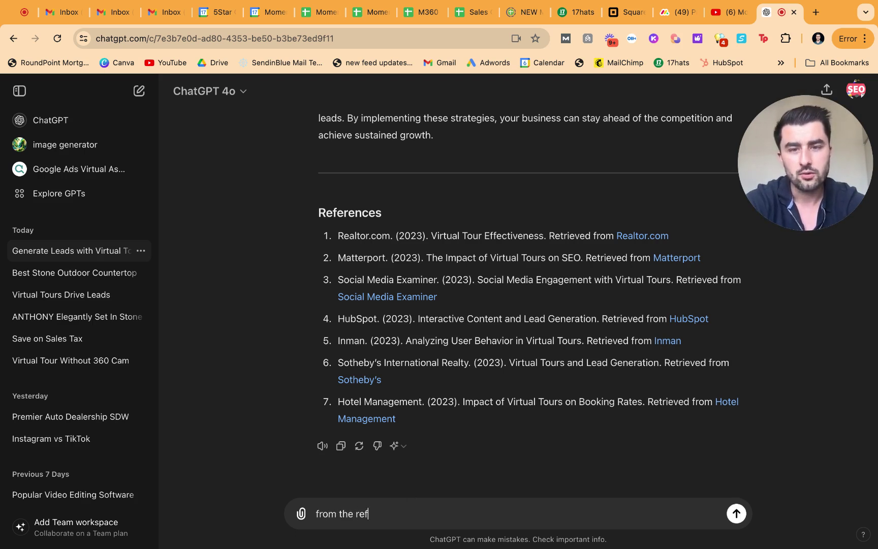
{"action": "type", "text": "erences, I need yo"}
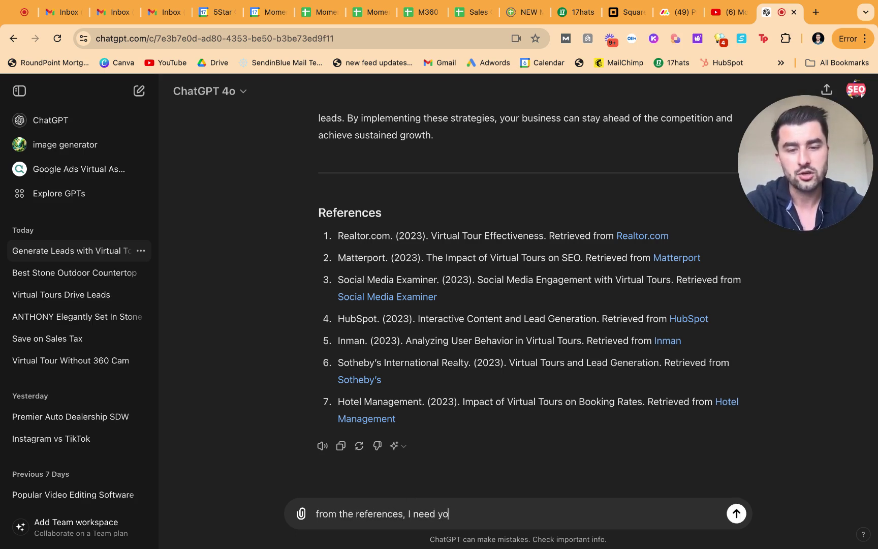
{"action": "type", "text": "u to pull one i"}
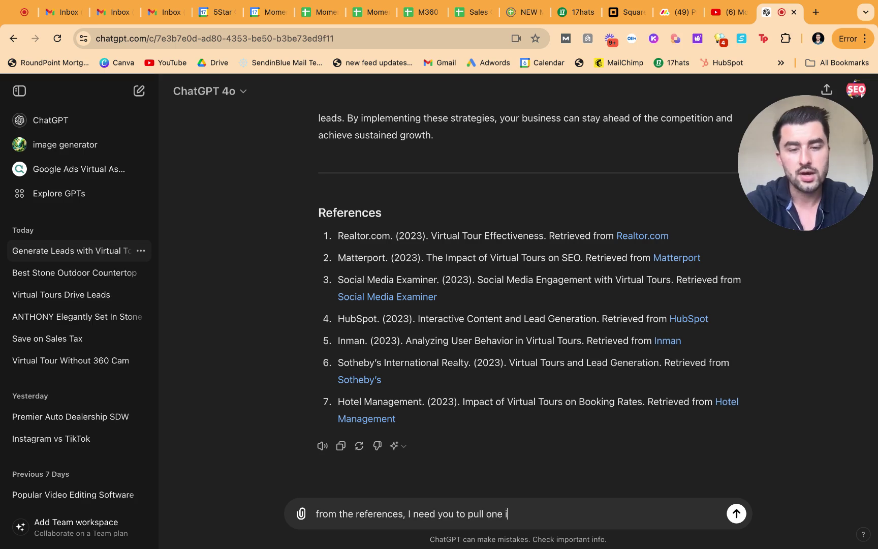
{"action": "type", "text": "mage frou"}
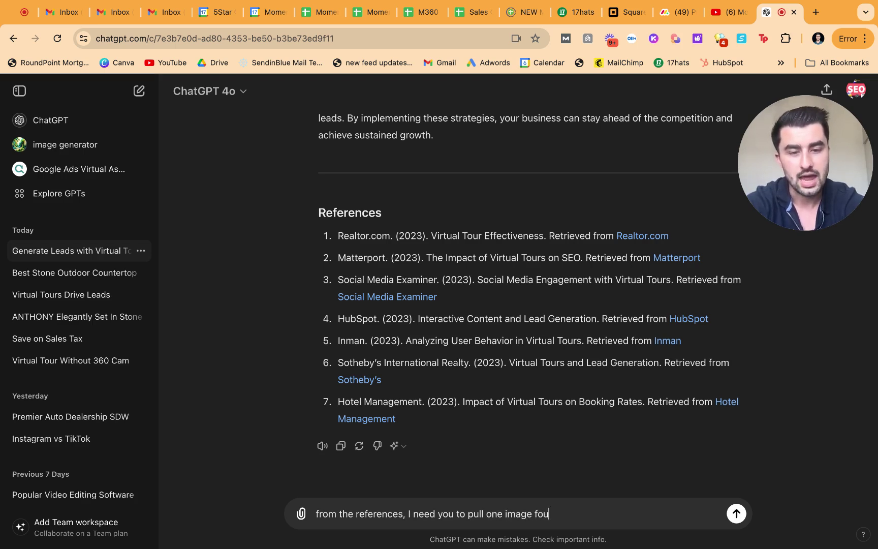
{"action": "key", "text": "BackSpace"}
{"action": "key", "text": "BackSpace"}
{"action": "key", "text": "BackSpace"}
{"action": "type", "text": "out of t"}
{"action": "type", "text": "he"}
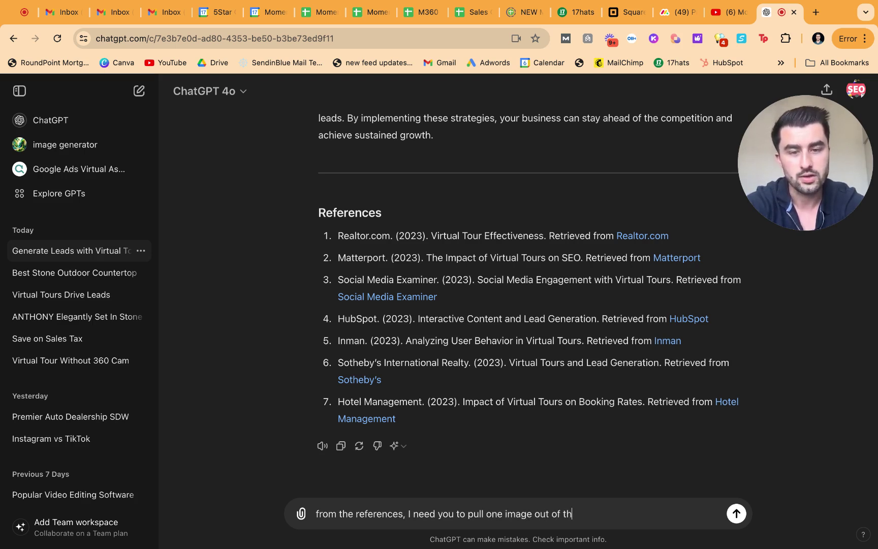
{"action": "key", "text": "BackSpace"}
{"action": "key", "text": "BackSpace"}
{"action": "key", "text": "BackSpace"}
{"action": "key", "text": "BackSpace"}
{"action": "key", "text": "BackSpace"}
{"action": "key", "text": "BackSpace"}
{"action": "key", "text": "BackSpace"}
{"action": "key", "text": "BackSpace"}
{"action": "key", "text": "BackSpace"}
{"action": "key", "text": "BackSpace"}
{"action": "key", "text": "BackSpace"}
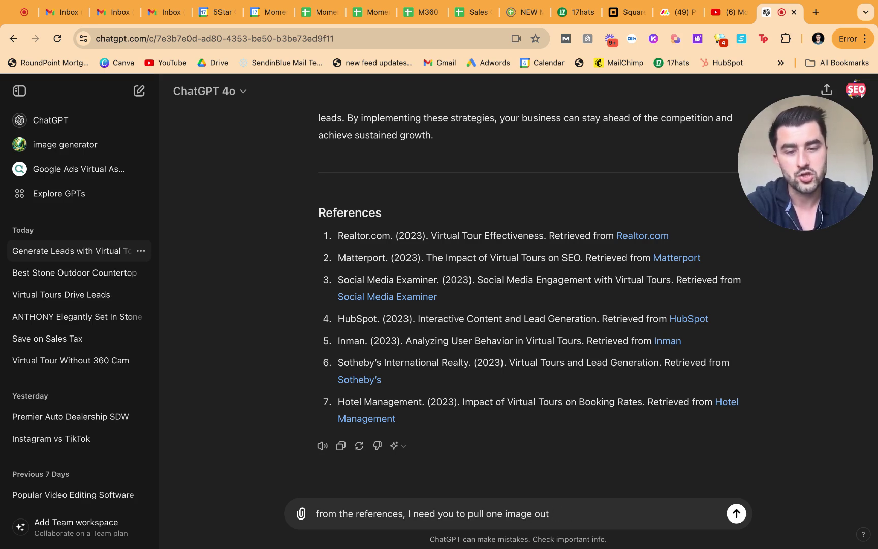
Complete the prompt with "each from the 7 links provided" and send it
{"action": "type", "text": "each from the 7"}
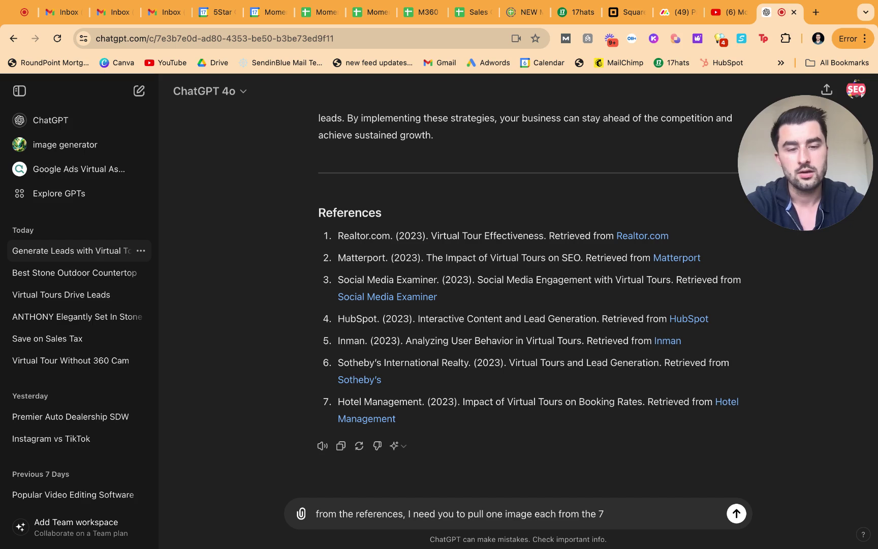
{"action": "type", "text": " links provided"}
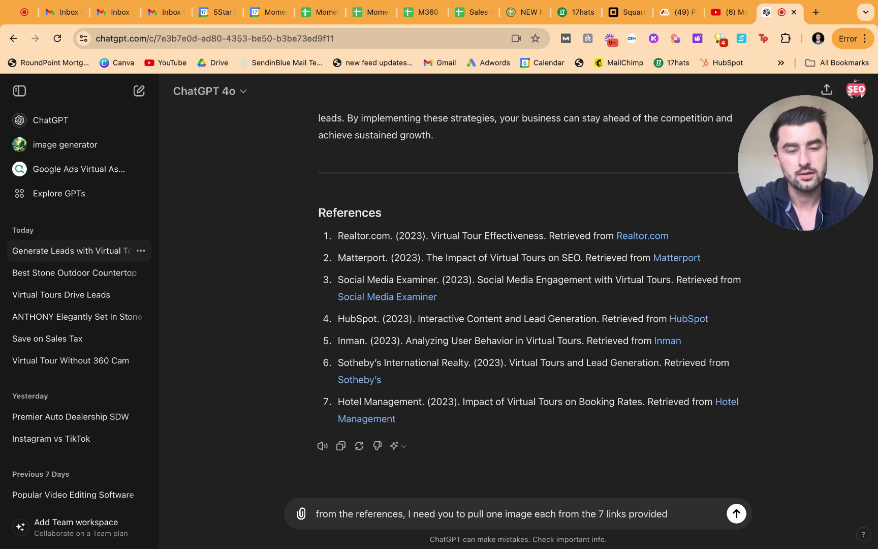
{"action": "key", "text": "Return"}
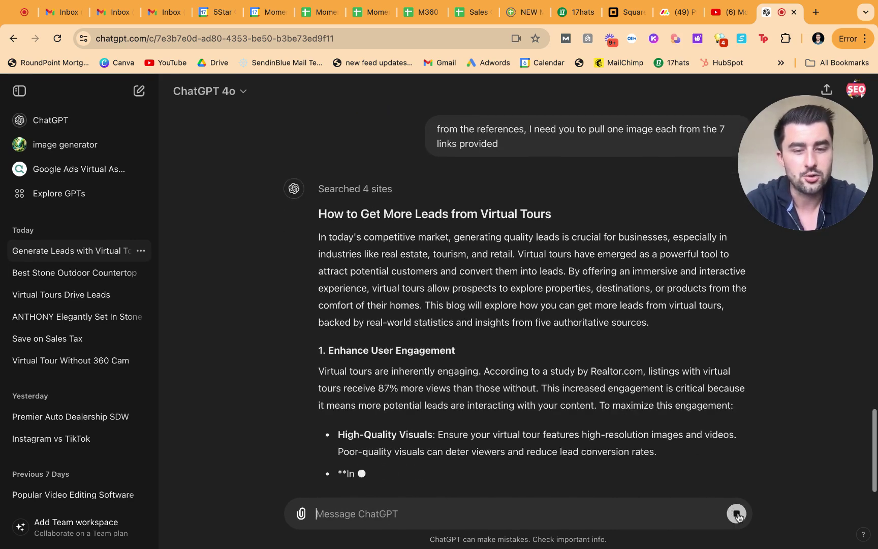
Review the first generated blog between its reference list and introduction, checking where the cited sources and statistics are used
{"action": "scroll", "coordinate": [691, 378], "scroll_direction": "up", "scroll_amount": 5}
{"action": "scroll", "coordinate": [686, 369], "scroll_direction": "up", "scroll_amount": 2}
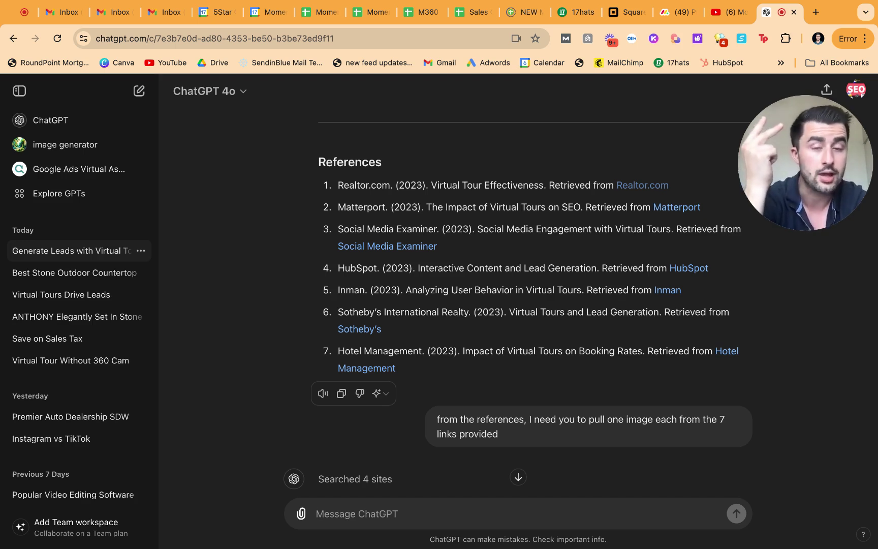
{"action": "scroll", "coordinate": [465, 472], "scroll_direction": "up", "scroll_amount": 15}
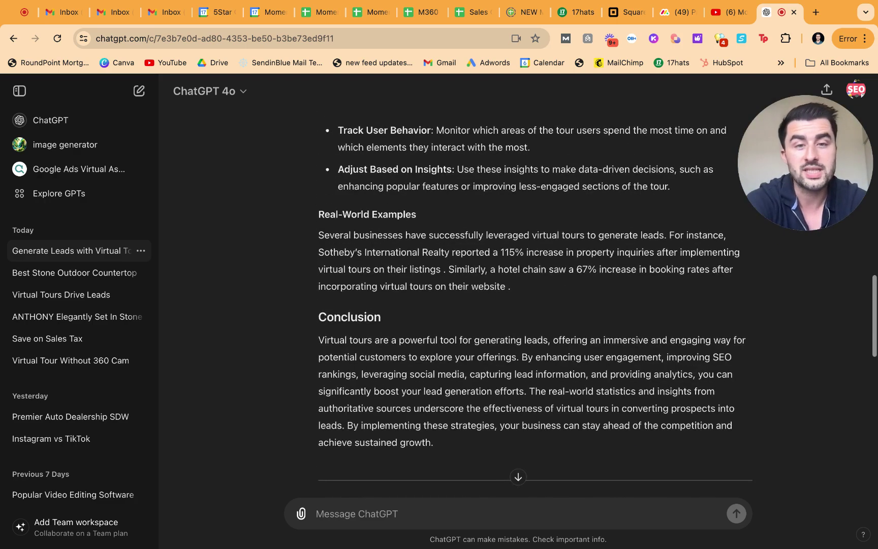
{"action": "scroll", "coordinate": [597, 263], "scroll_direction": "up", "scroll_amount": 10}
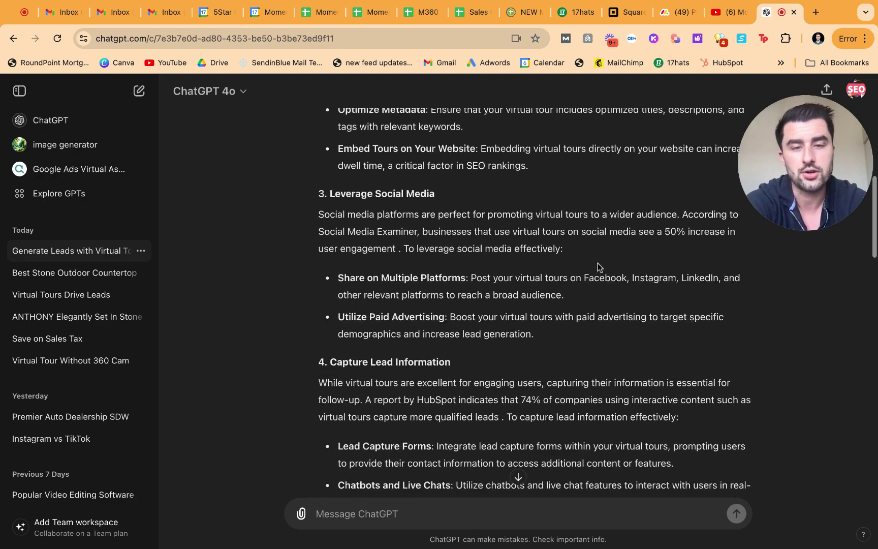
{"action": "scroll", "coordinate": [458, 264], "scroll_direction": "down", "scroll_amount": 3}
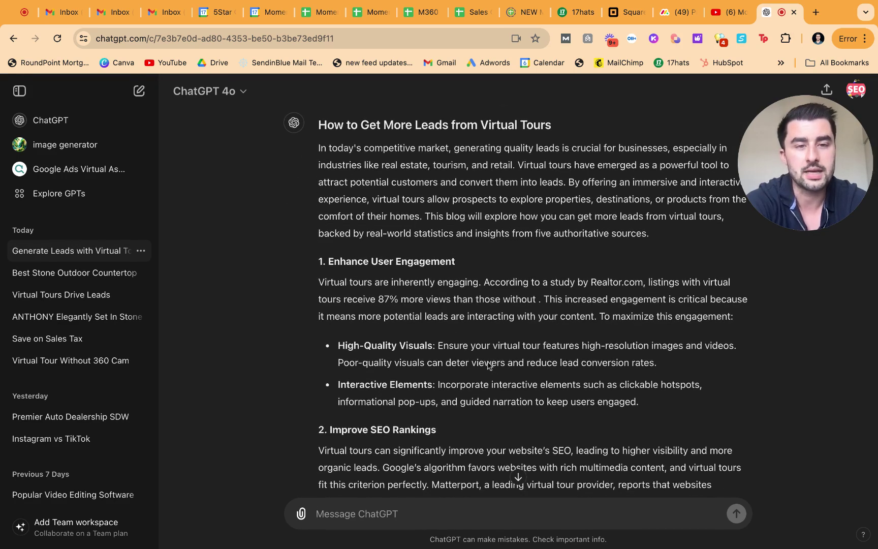
{"action": "scroll", "coordinate": [488, 365], "scroll_direction": "down", "scroll_amount": 20}
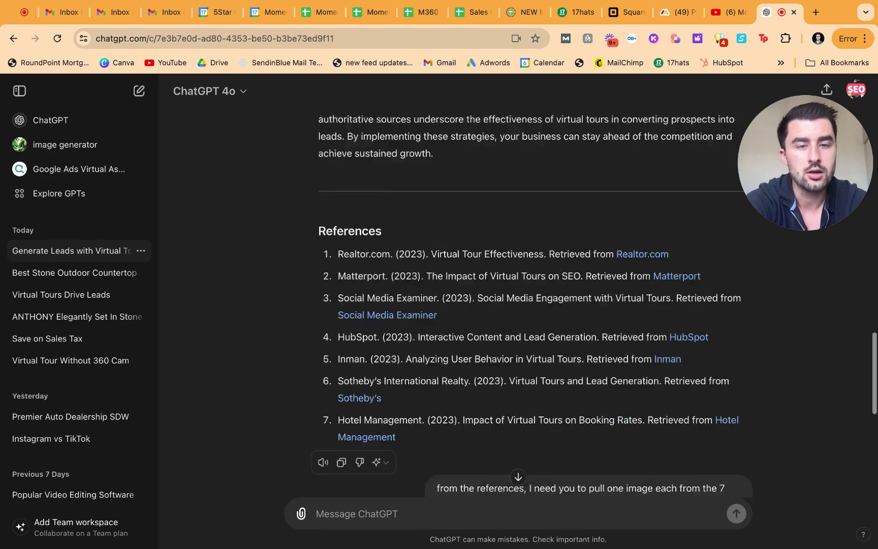
{"action": "scroll", "coordinate": [508, 285], "scroll_direction": "up", "scroll_amount": 15}
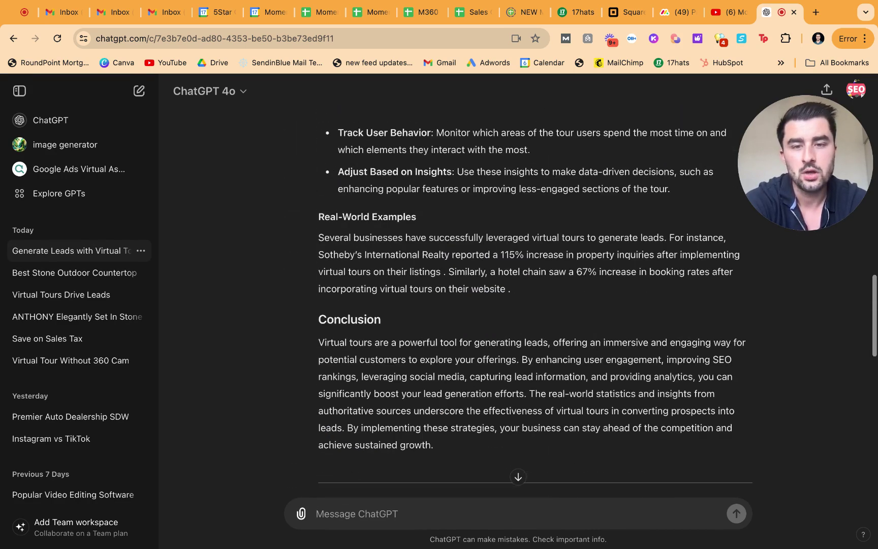
{"action": "scroll", "coordinate": [518, 302], "scroll_direction": "up", "scroll_amount": 10}
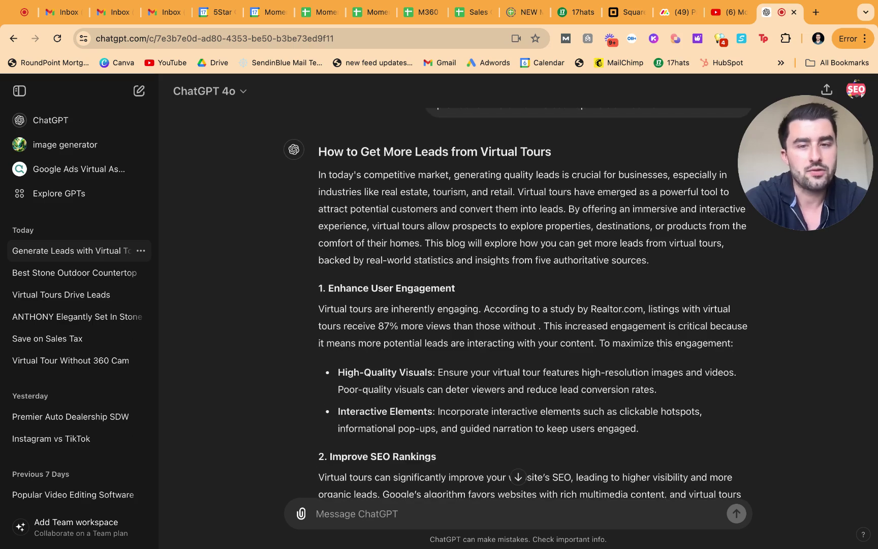
{"action": "scroll", "coordinate": [515, 303], "scroll_direction": "down", "scroll_amount": 2}
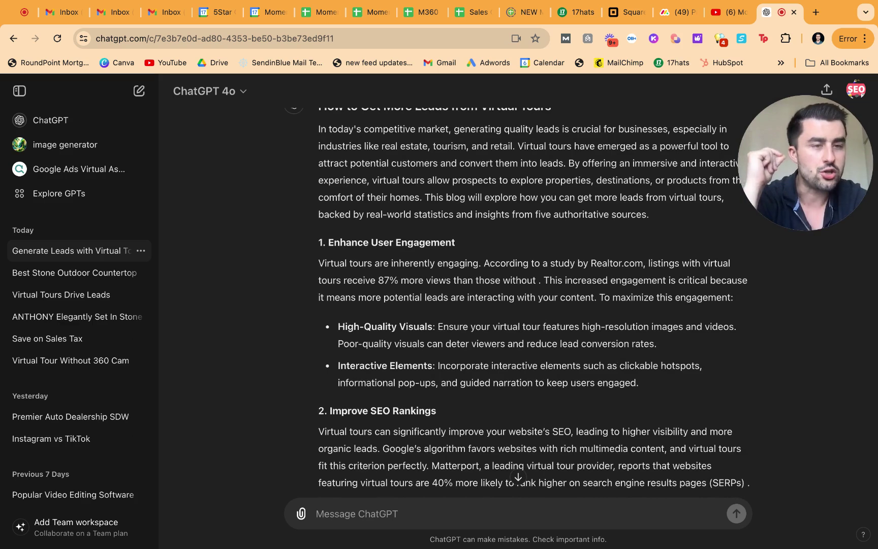
{"action": "scroll", "coordinate": [517, 480], "scroll_direction": "up", "scroll_amount": 5}
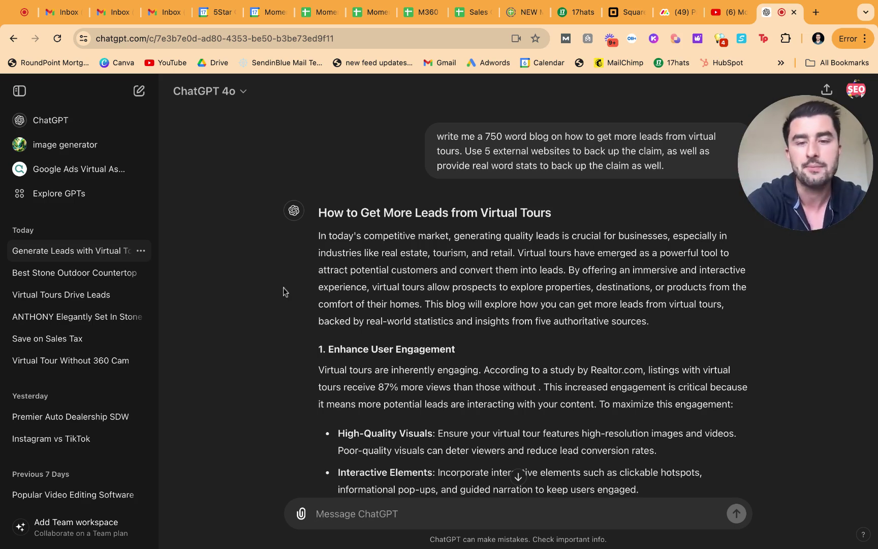
{"action": "scroll", "coordinate": [255, 331], "scroll_direction": "down", "scroll_amount": 2}
{"action": "scroll", "coordinate": [386, 222], "scroll_direction": "up", "scroll_amount": 2}
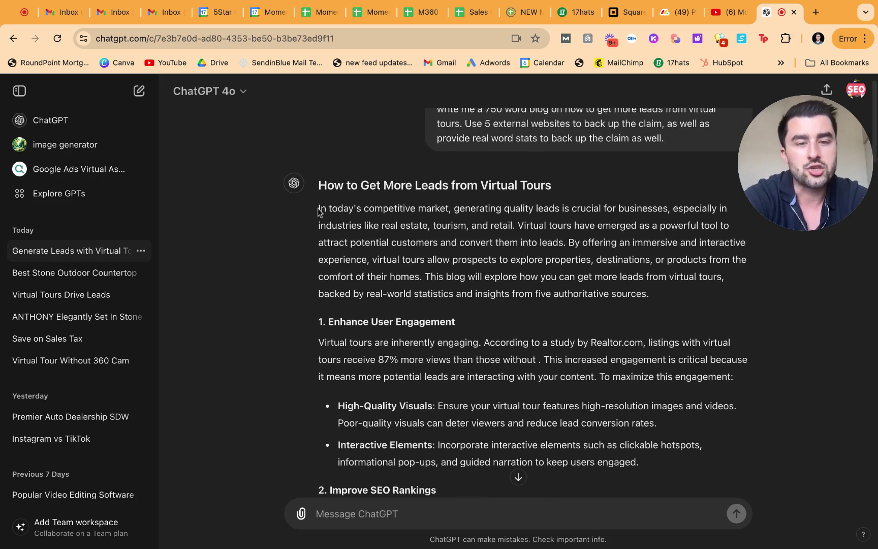
Read the blog's structure from the introduction through the numbered sections and real-world examples to the conclusion
{"action": "left_click_drag", "start_coordinate": [319, 210], "coordinate": [679, 308]}
{"action": "scroll", "coordinate": [680, 308], "scroll_direction": "down", "scroll_amount": 10}
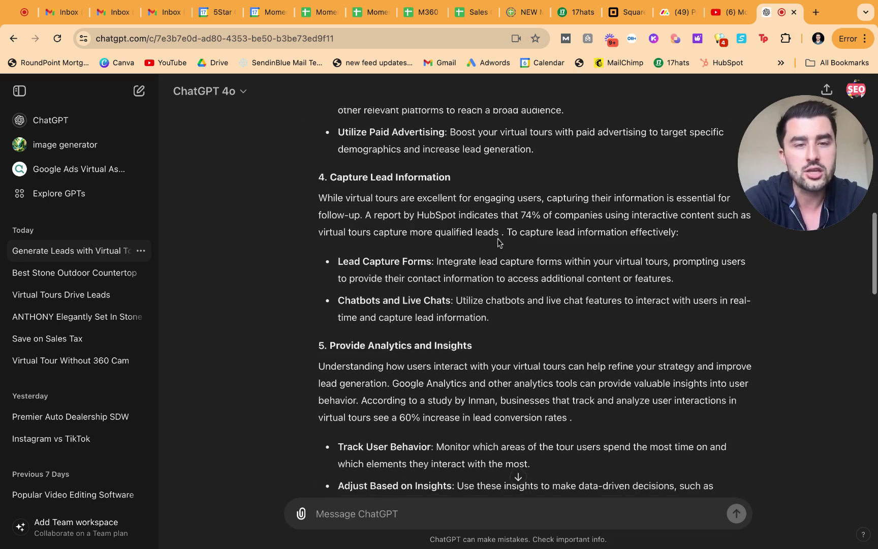
{"action": "scroll", "coordinate": [497, 239], "scroll_direction": "down", "scroll_amount": 3}
{"action": "scroll", "coordinate": [497, 240], "scroll_direction": "down", "scroll_amount": 2}
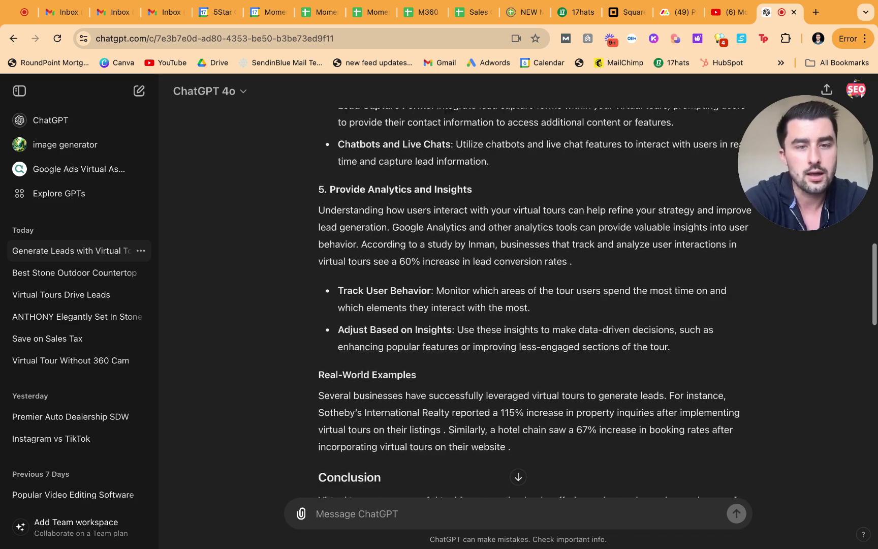
{"action": "scroll", "coordinate": [519, 277], "scroll_direction": "up", "scroll_amount": 5}
{"action": "scroll", "coordinate": [519, 277], "scroll_direction": "down", "scroll_amount": 4}
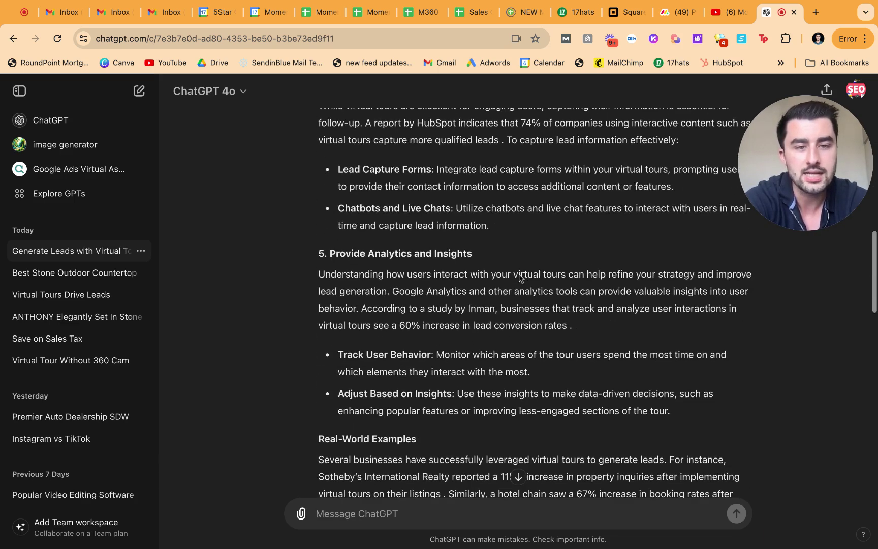
{"action": "scroll", "coordinate": [519, 277], "scroll_direction": "down", "scroll_amount": 1}
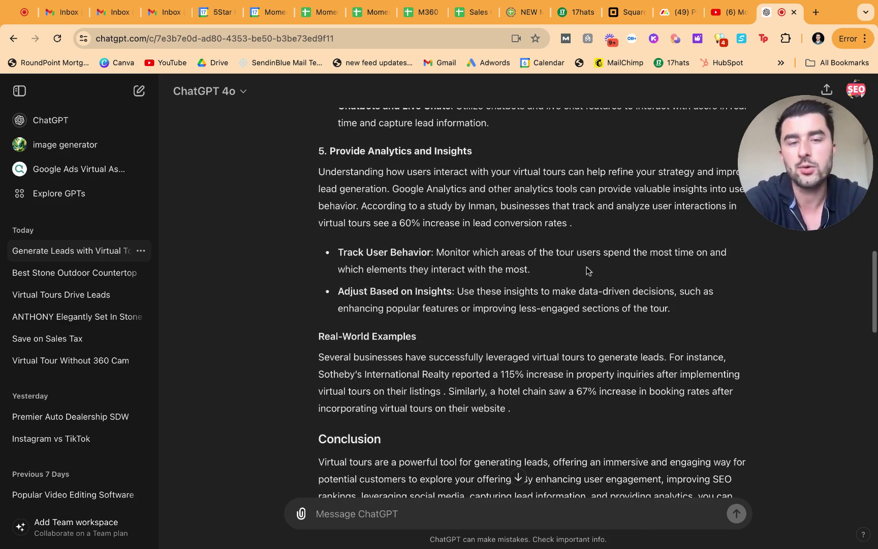
{"action": "scroll", "coordinate": [585, 272], "scroll_direction": "down", "scroll_amount": 2}
{"action": "scroll", "coordinate": [585, 272], "scroll_direction": "down", "scroll_amount": 3}
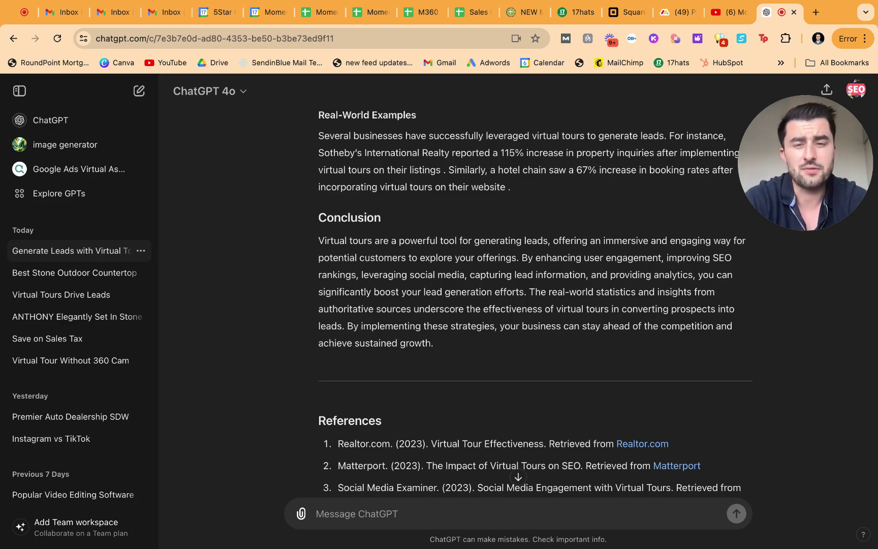
Look back over the blog from its conclusion up to the original 750-word prompt
{"action": "scroll", "coordinate": [533, 305], "scroll_direction": "up", "scroll_amount": 5}
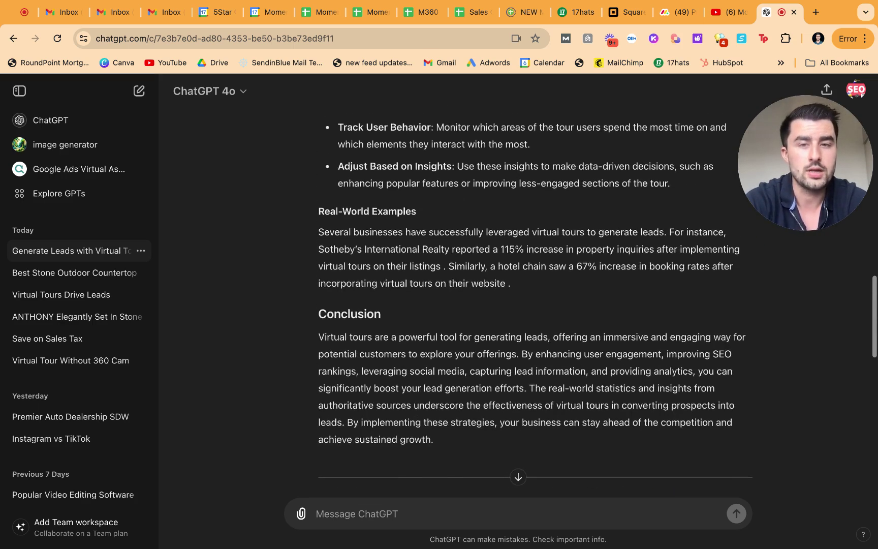
{"action": "scroll", "coordinate": [534, 304], "scroll_direction": "down", "scroll_amount": 2}
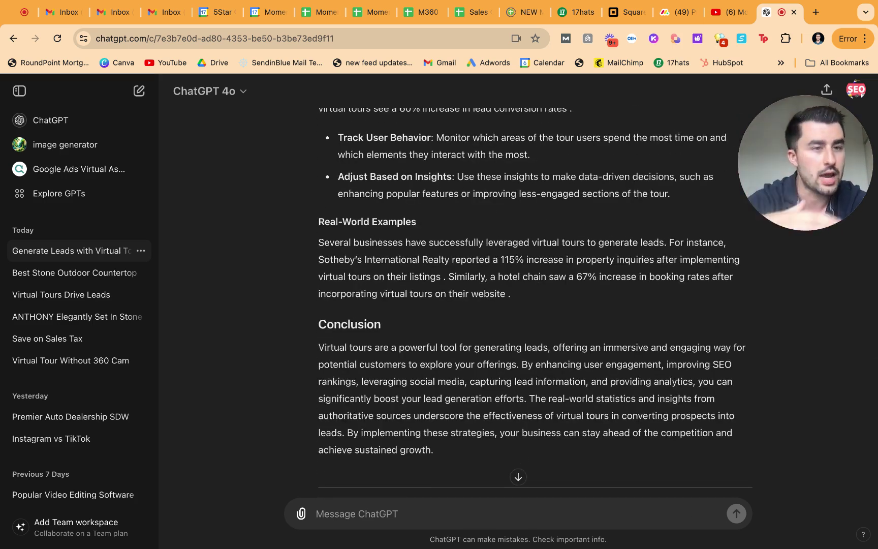
{"action": "scroll", "coordinate": [534, 305], "scroll_direction": "up", "scroll_amount": 15}
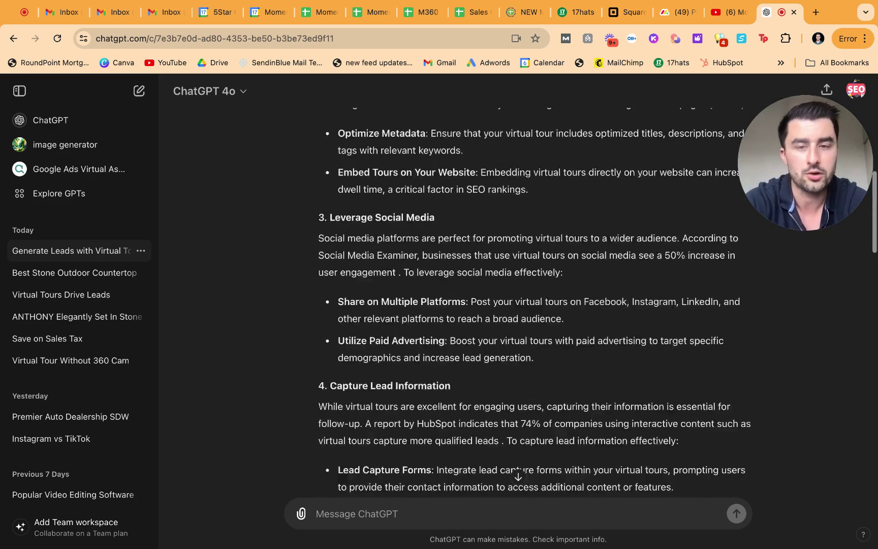
{"action": "scroll", "coordinate": [533, 305], "scroll_direction": "up", "scroll_amount": 4}
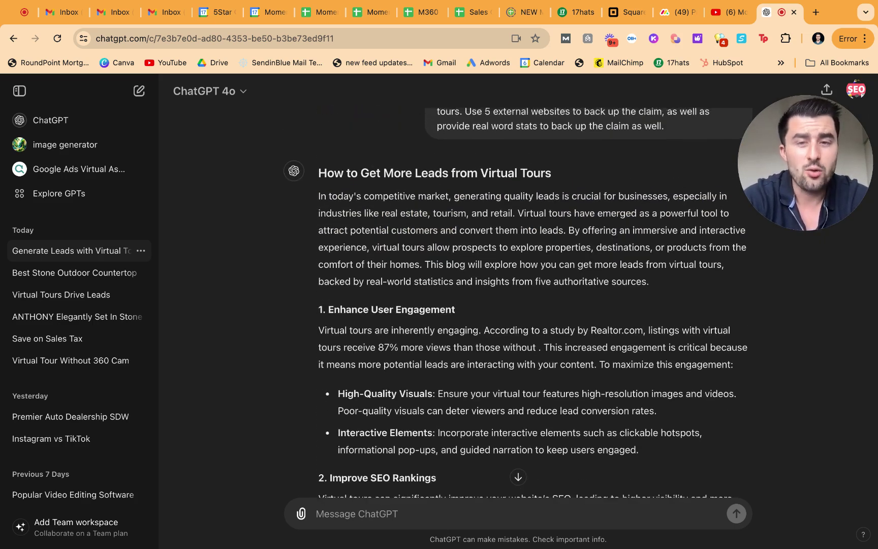
{"action": "scroll", "coordinate": [515, 302], "scroll_direction": "up", "scroll_amount": 1}
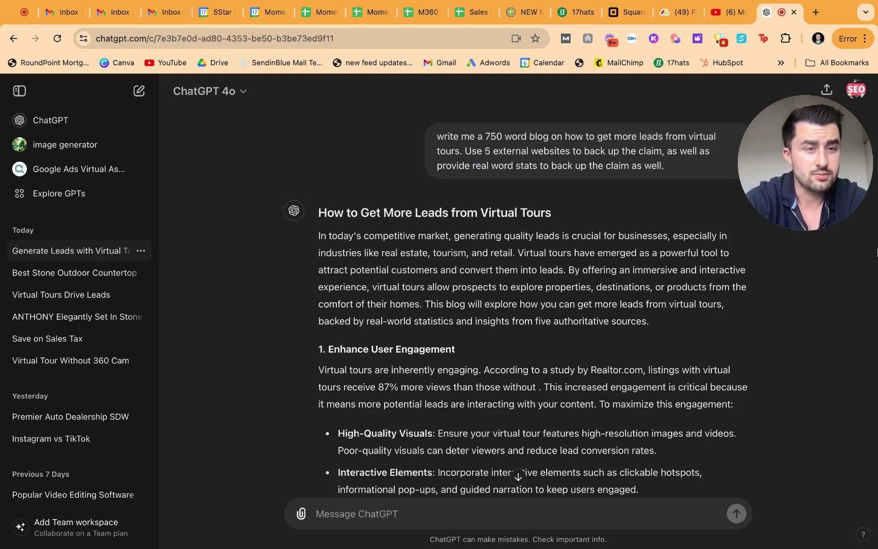
{"action": "mouse_move", "coordinate": [812, 168]}
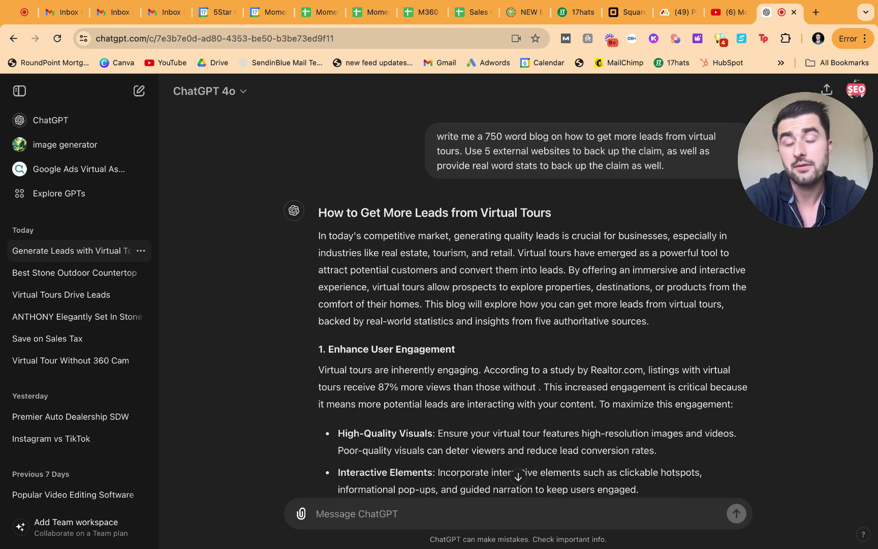
{"action": "scroll", "coordinate": [522, 244], "scroll_direction": "down", "scroll_amount": 20}
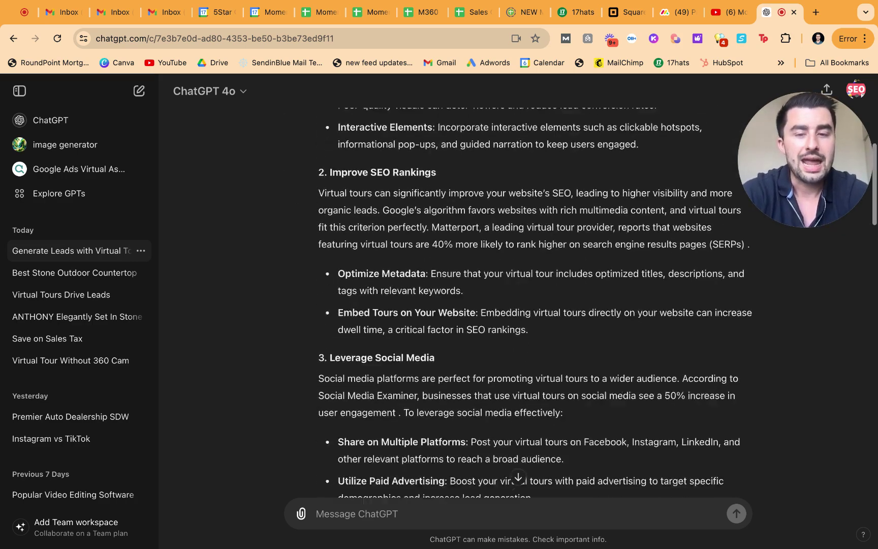
{"action": "scroll", "coordinate": [522, 243], "scroll_direction": "up", "scroll_amount": 3}
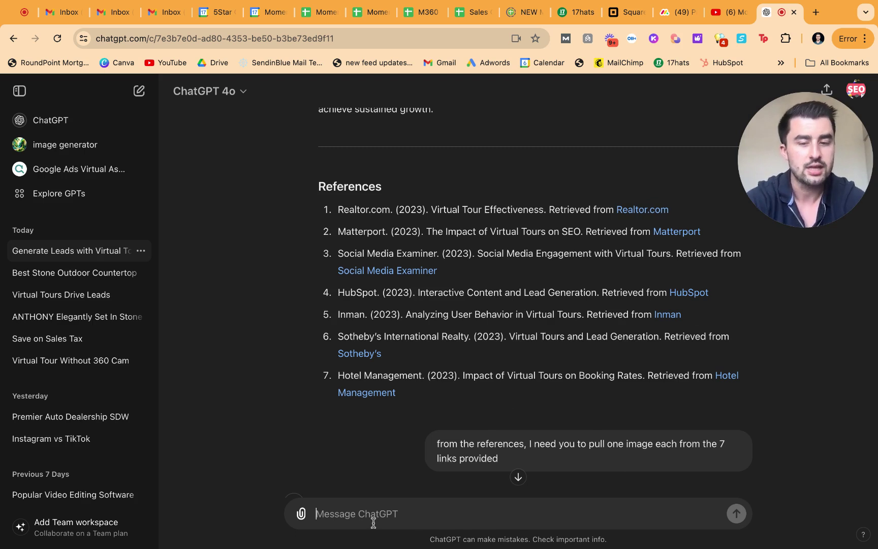
{"action": "type", "text": "write"}
{"action": "key", "text": "BackSpace"}
{"action": "key", "text": "BackSpace"}
{"action": "key", "text": "BackSpace"}
{"action": "key", "text": "BackSpace"}
{"action": "key", "text": "BackSpace"}
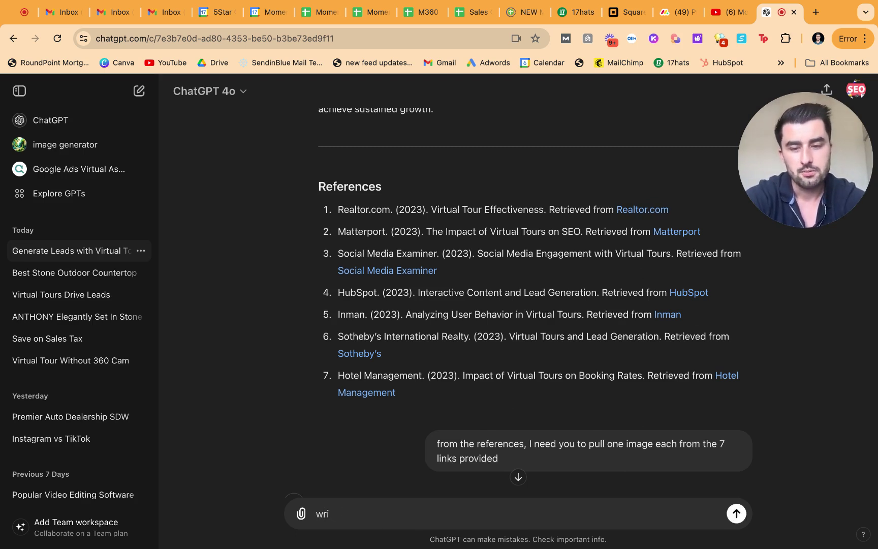
Send ChatGPT the prompt "make an image on virtual tours"
{"action": "type", "text": "make an imag"}
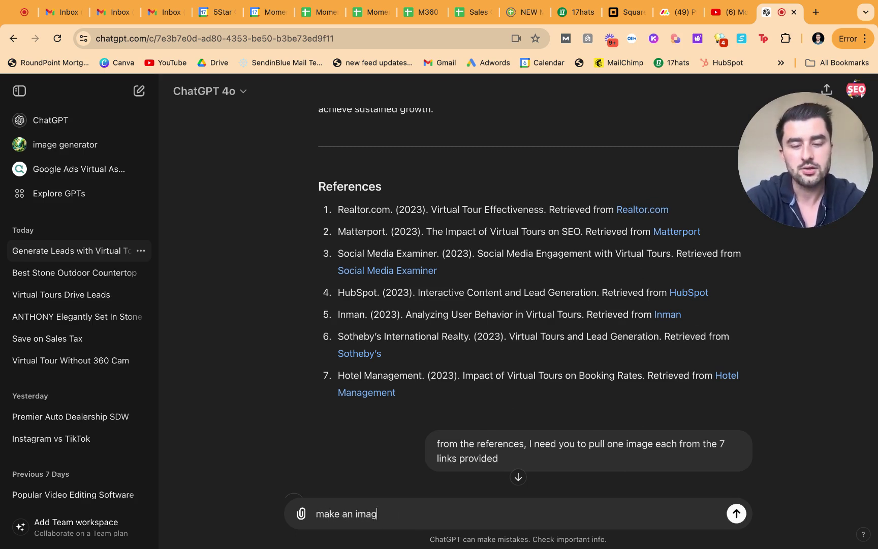
{"action": "type", "text": "e the"}
{"action": "key", "text": "BackSpace"}
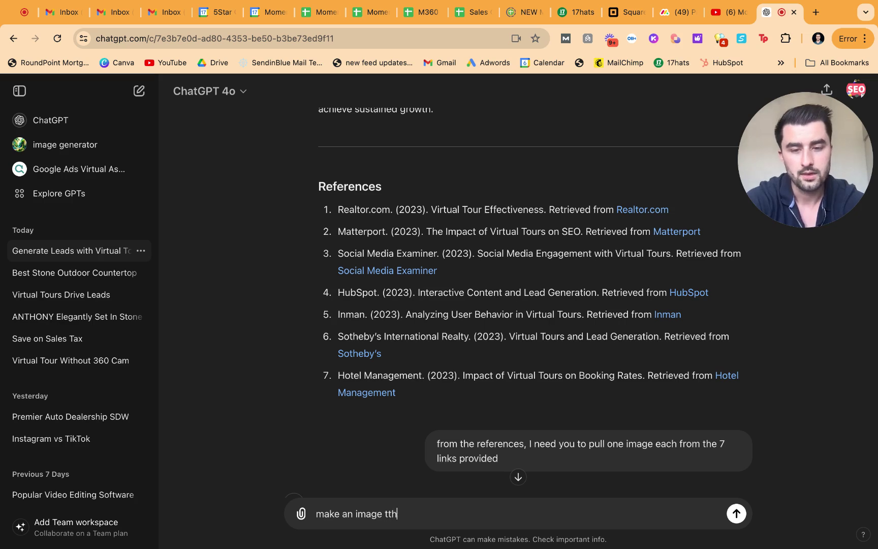
{"action": "key", "text": "BackSpace"}
{"action": "key", "text": "BackSpace"}
{"action": "type", "text": "on virtual tours"}
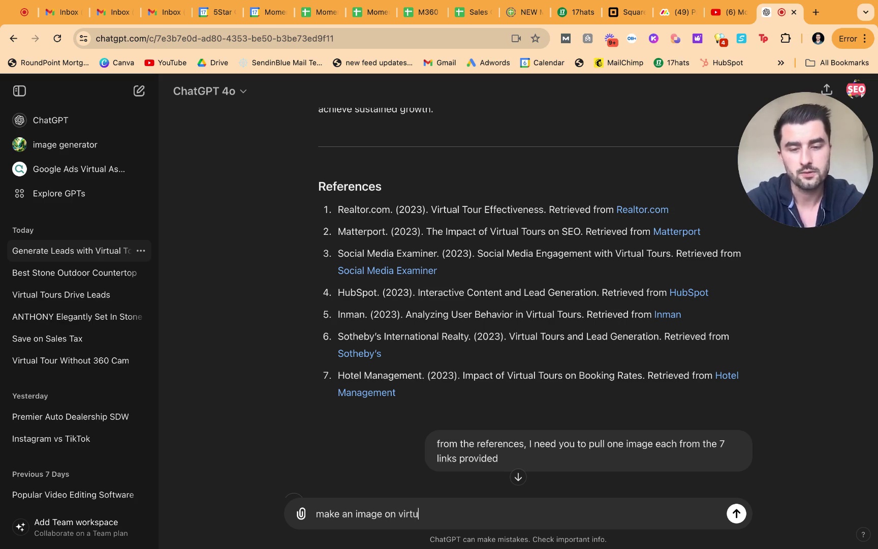
{"action": "key", "text": "Return"}
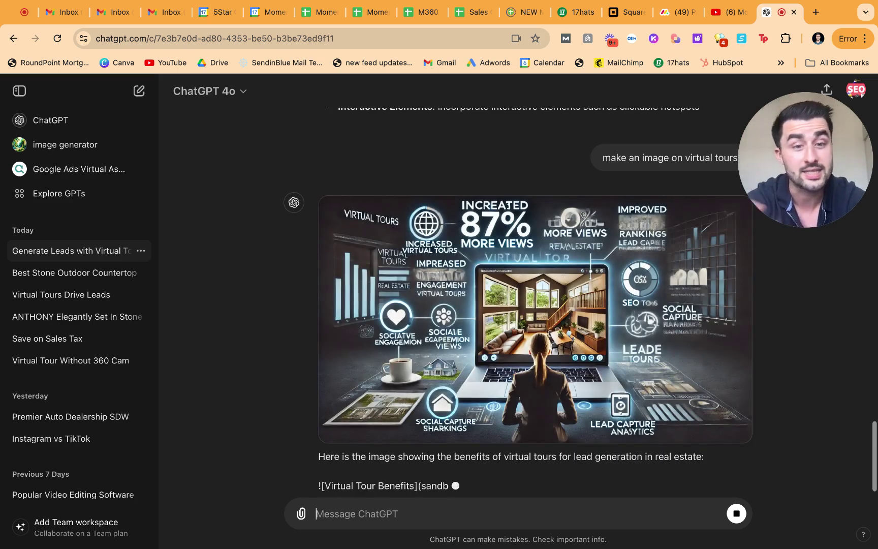
Review the generated virtual tours image and the shorter blog response above it, back to its introduction
{"action": "scroll", "coordinate": [833, 344], "scroll_direction": "up", "scroll_amount": 3}
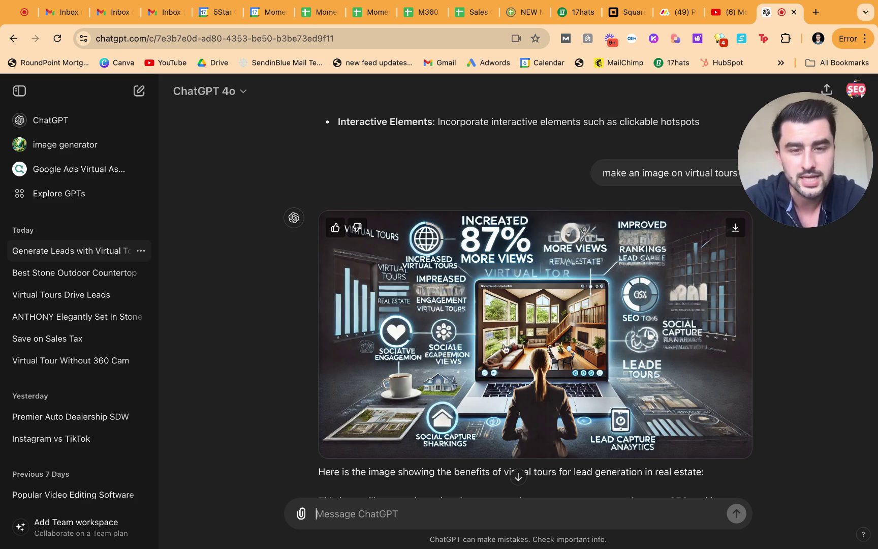
{"action": "scroll", "coordinate": [505, 349], "scroll_direction": "up", "scroll_amount": 1}
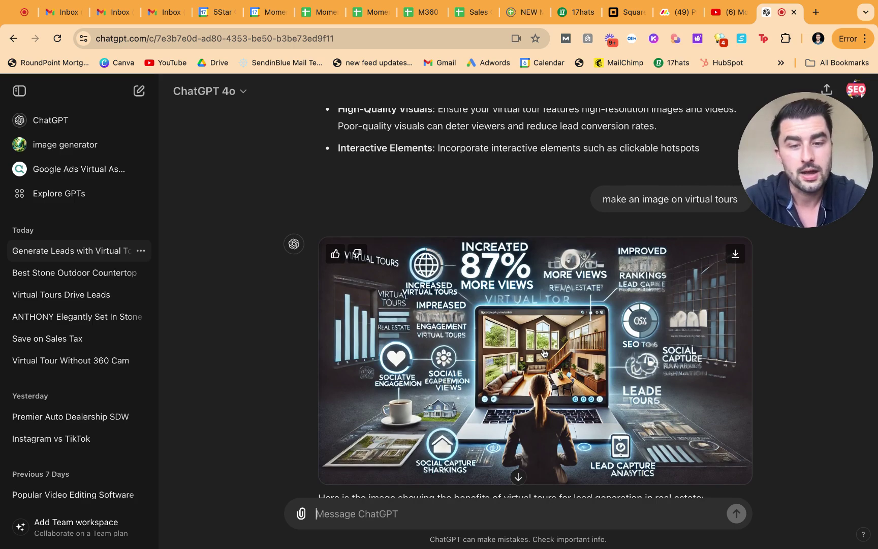
{"action": "scroll", "coordinate": [544, 352], "scroll_direction": "up", "scroll_amount": 4}
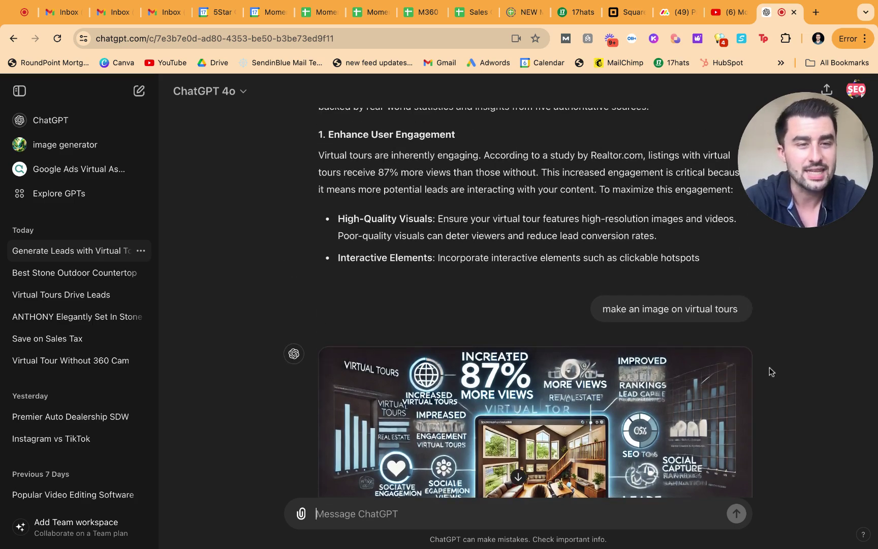
{"action": "scroll", "coordinate": [769, 367], "scroll_direction": "up", "scroll_amount": 5}
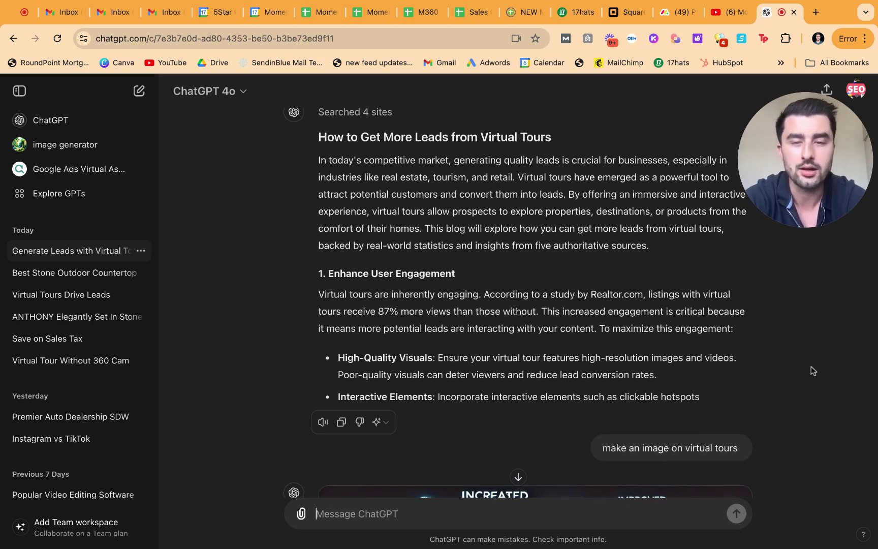